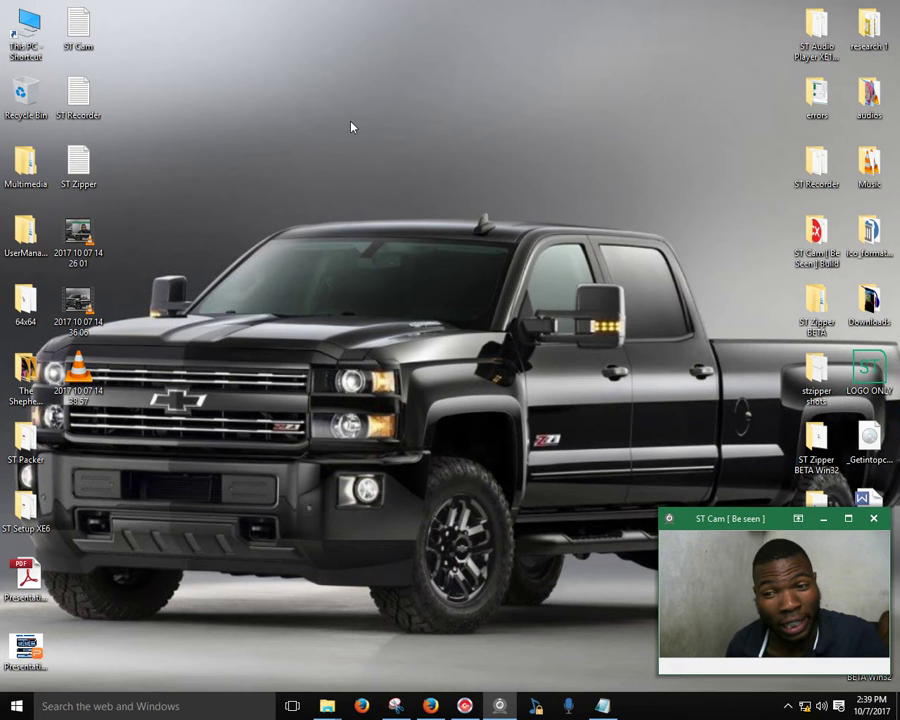
# - Refresh the desktop, view the zipper.stsoftware.org link in the ST Zipper notes, then minimize Notepad
pyautogui.rightClick(520, 282)
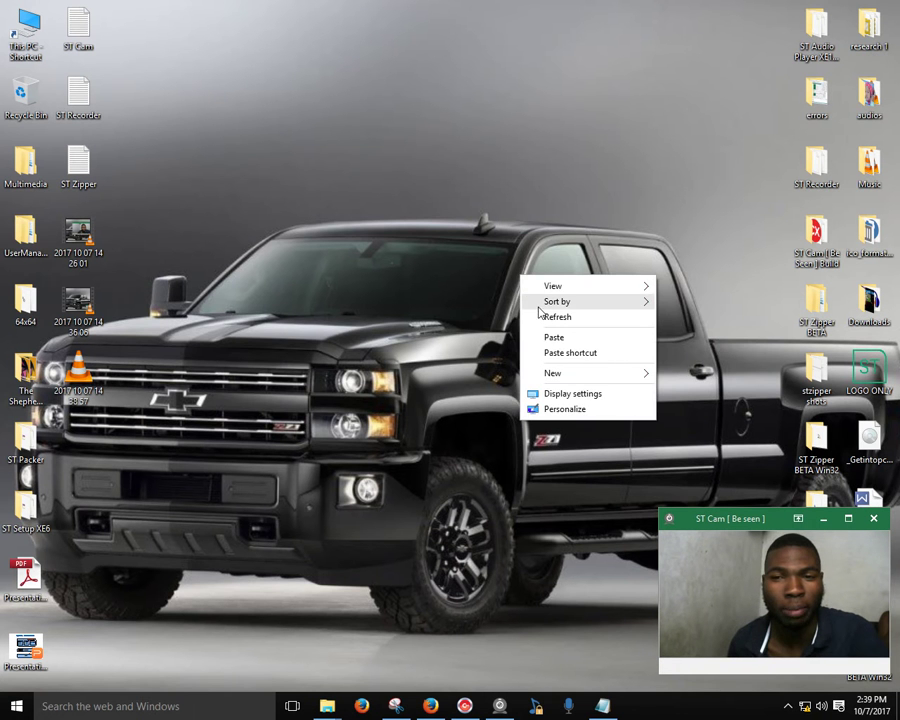
pyautogui.click(538, 315)
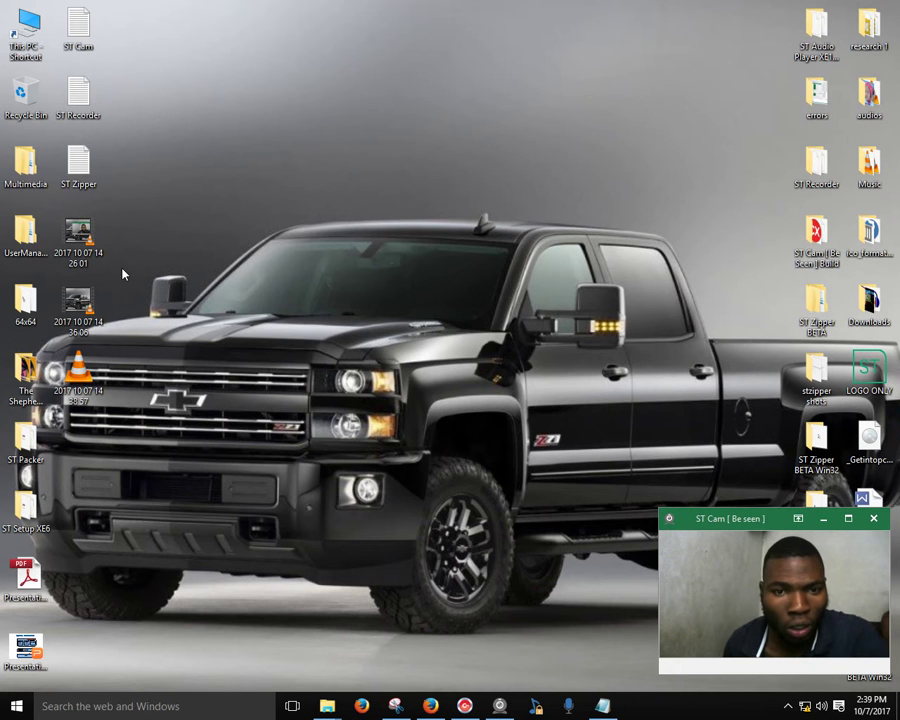
pyautogui.doubleClick(78, 162)
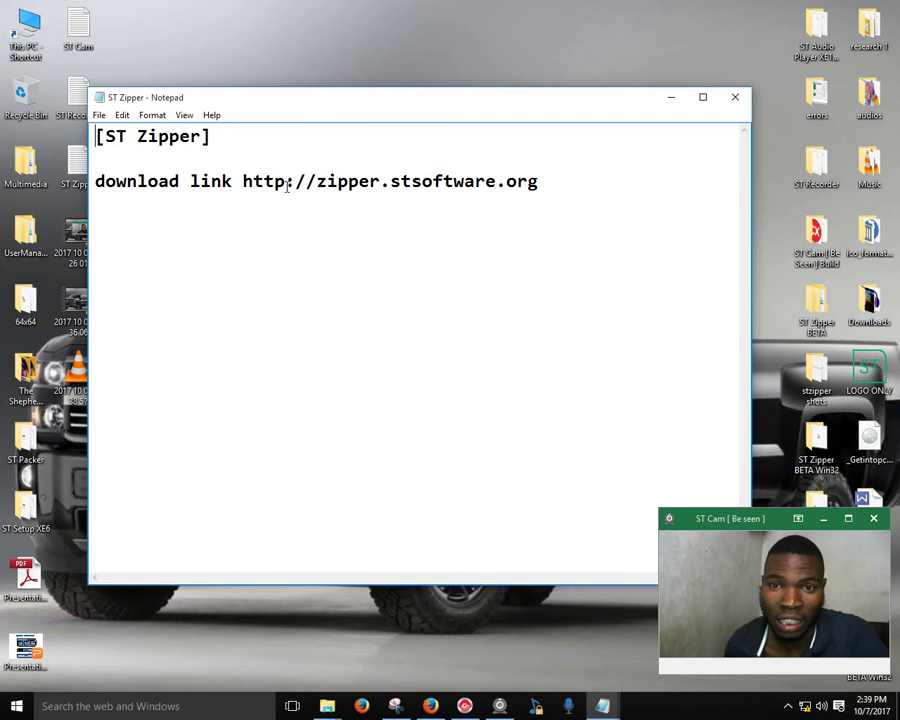
pyautogui.moveTo(305, 181)
pyautogui.mouseDown()
pyautogui.moveTo(507, 183)
pyautogui.moveTo(578, 195)
pyautogui.mouseUp()
pyautogui.click(578, 195)
pyautogui.click(686, 100)
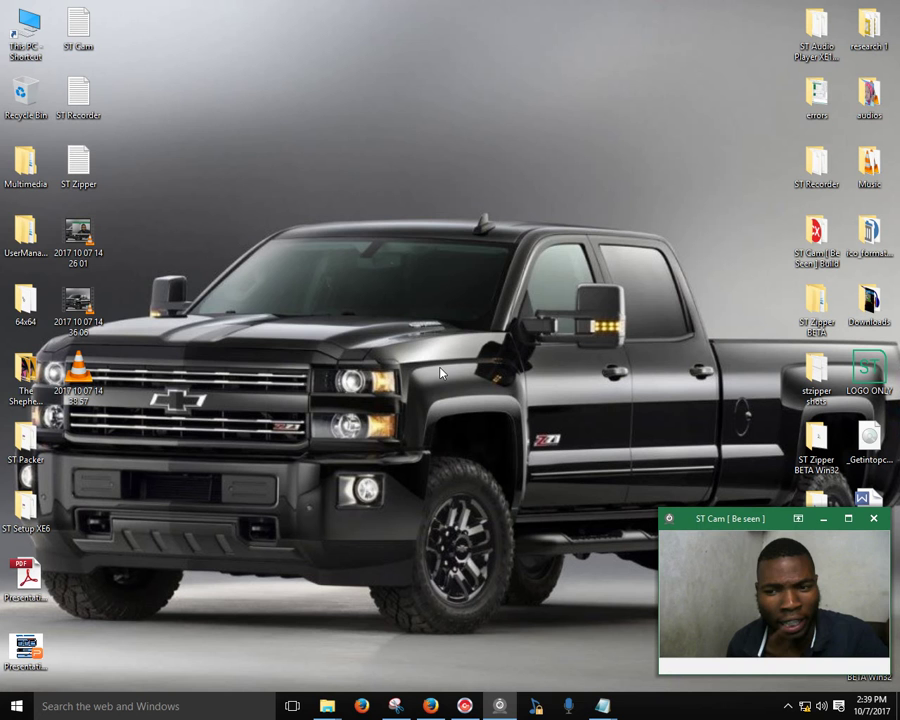
# - Center the ST Zipper window and look through its About, Settings and Zipper pages
pyautogui.click(535, 706)
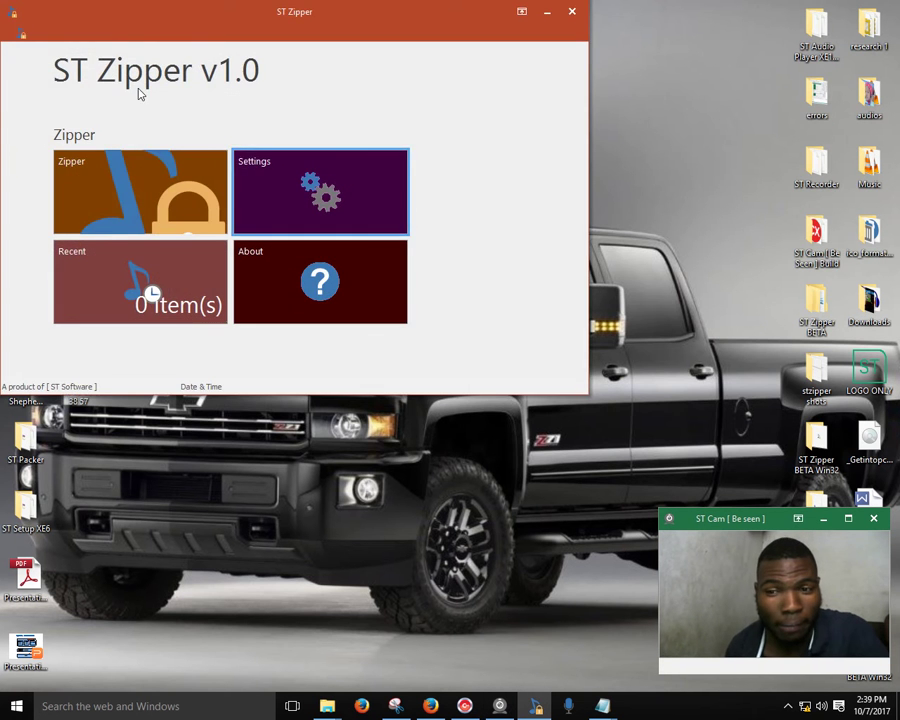
pyautogui.moveTo(186, 26)
pyautogui.mouseDown()
pyautogui.moveTo(370, 82)
pyautogui.moveTo(207, 28)
pyautogui.moveTo(371, 51)
pyautogui.mouseUp()
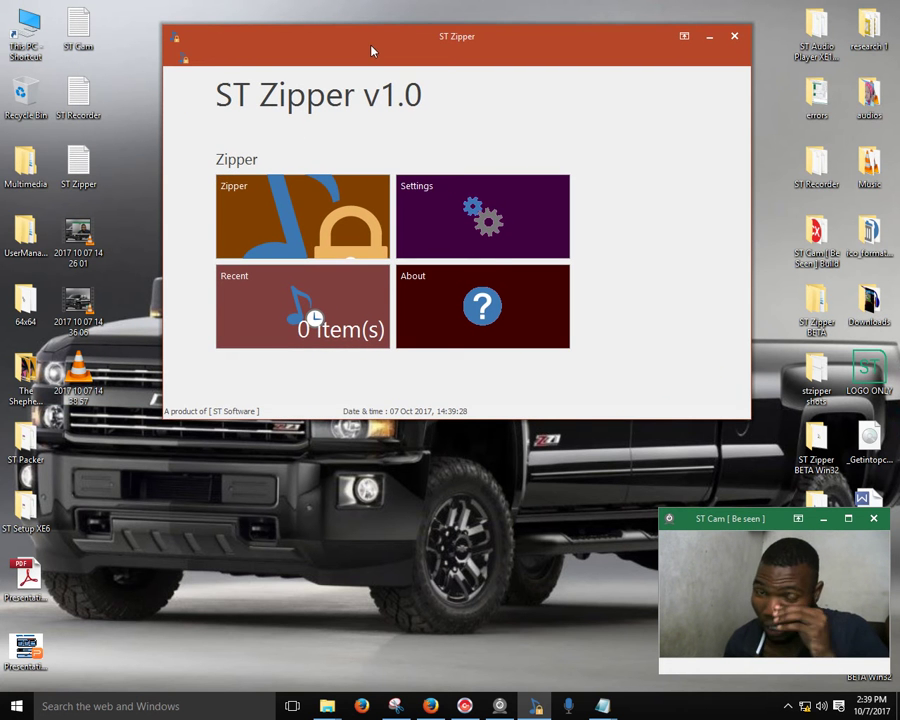
pyautogui.click(430, 310)
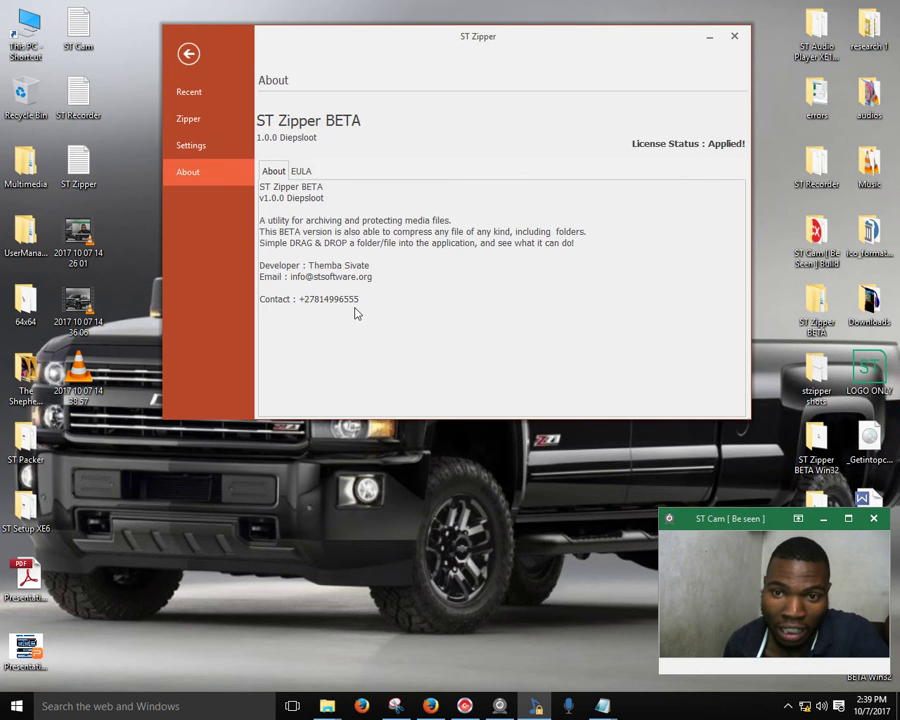
pyautogui.click(190, 145)
pyautogui.click(192, 121)
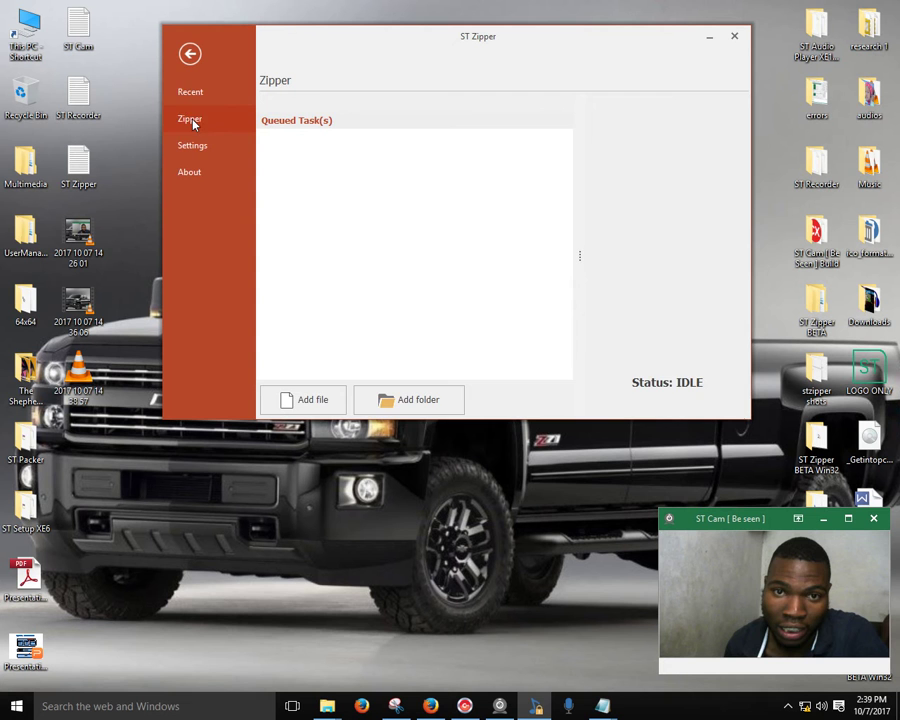
# - Check the Recent tasks page and its options, then return to the empty Zipper queue
pyautogui.click(192, 94)
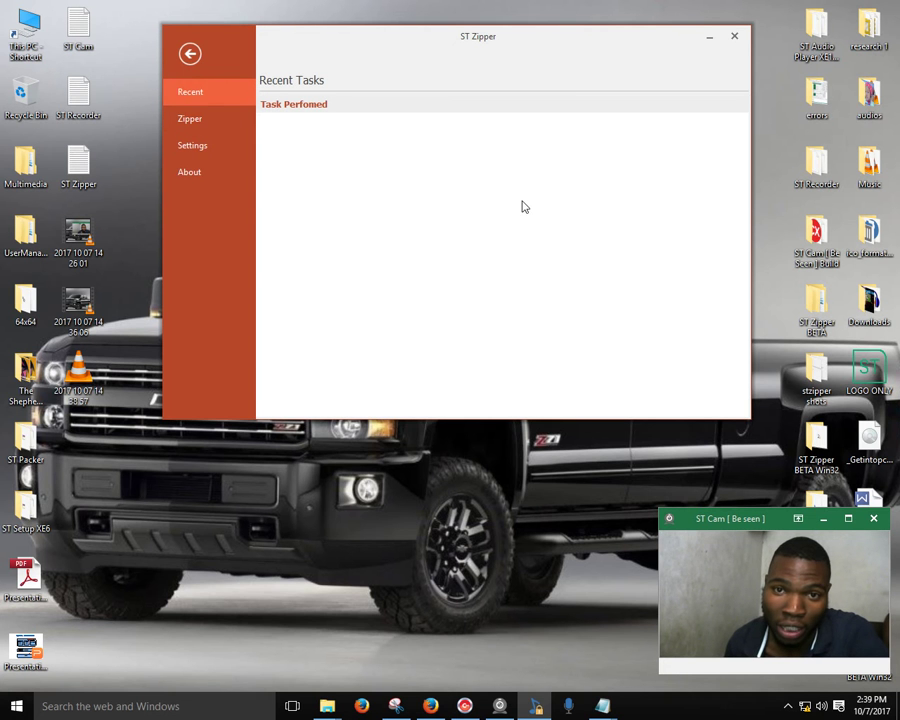
pyautogui.rightClick(521, 207)
pyautogui.click(385, 201)
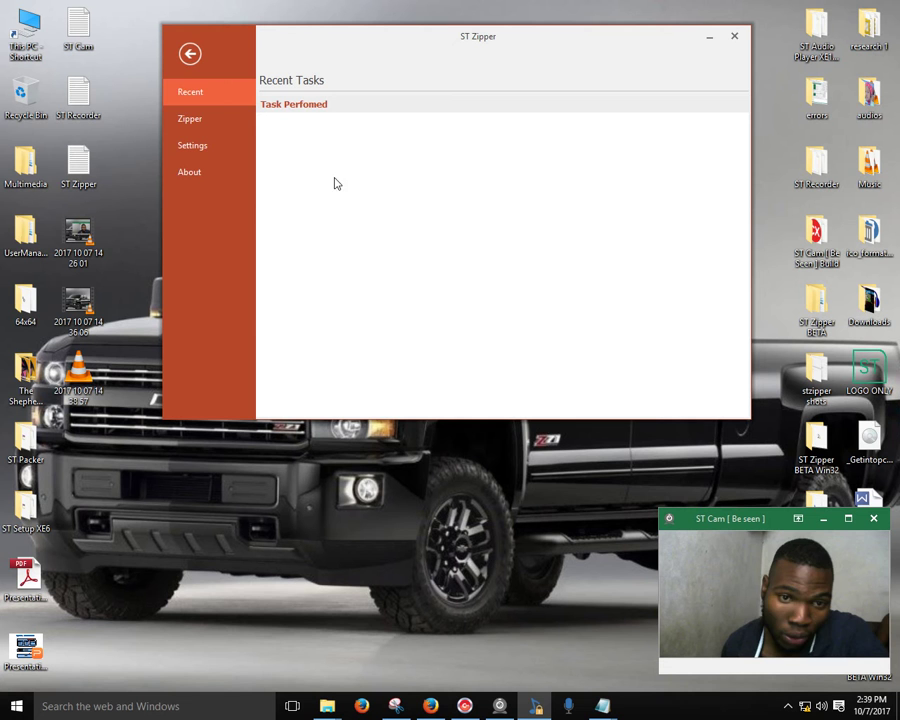
pyautogui.click(193, 123)
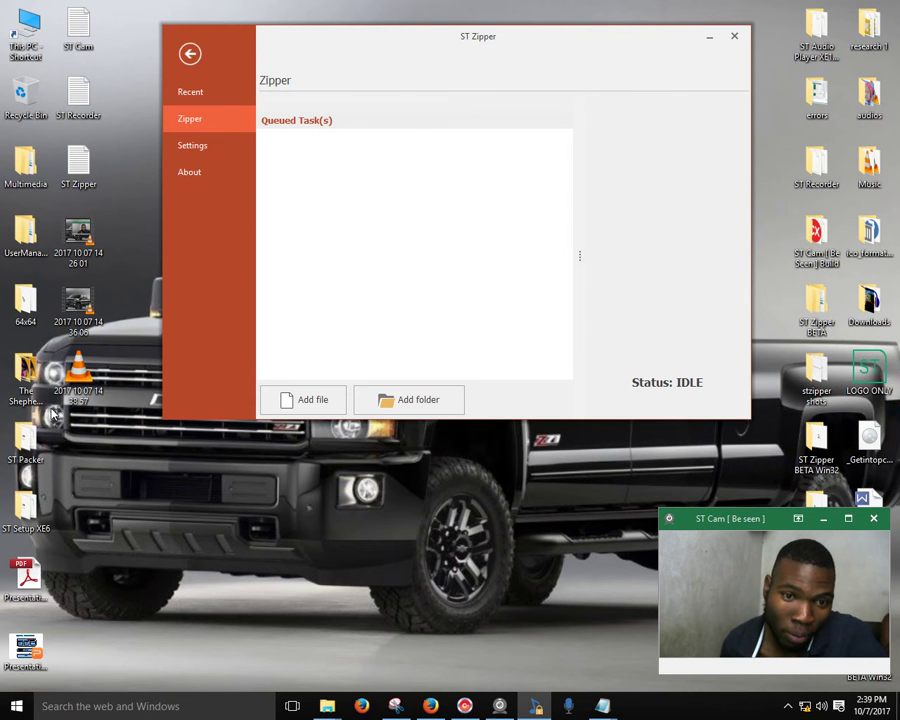
pyautogui.moveTo(66, 405); pyautogui.dragTo(450, 172)
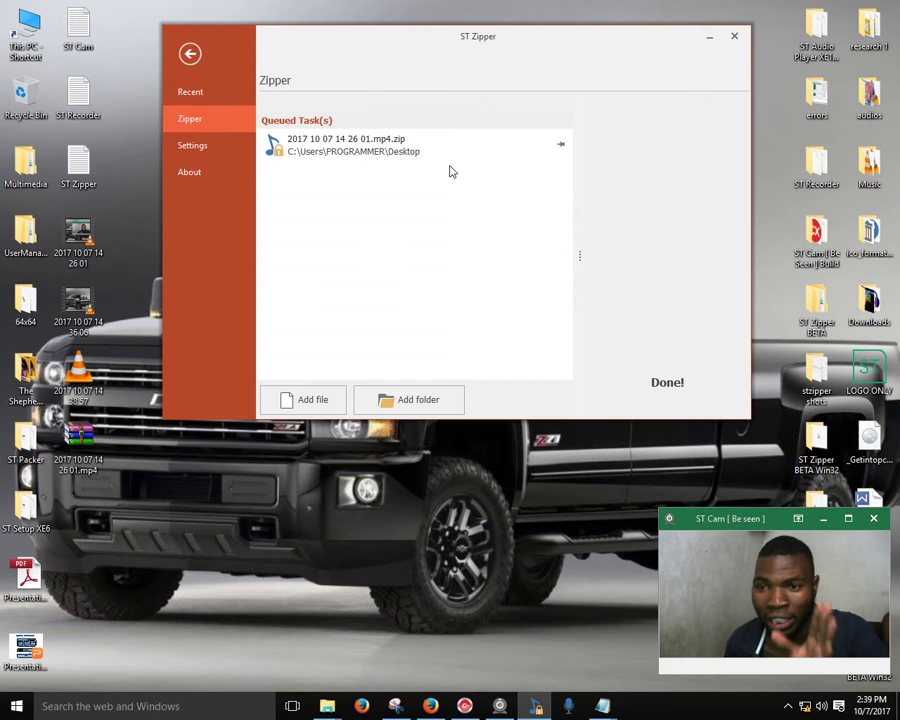
pyautogui.click(195, 93)
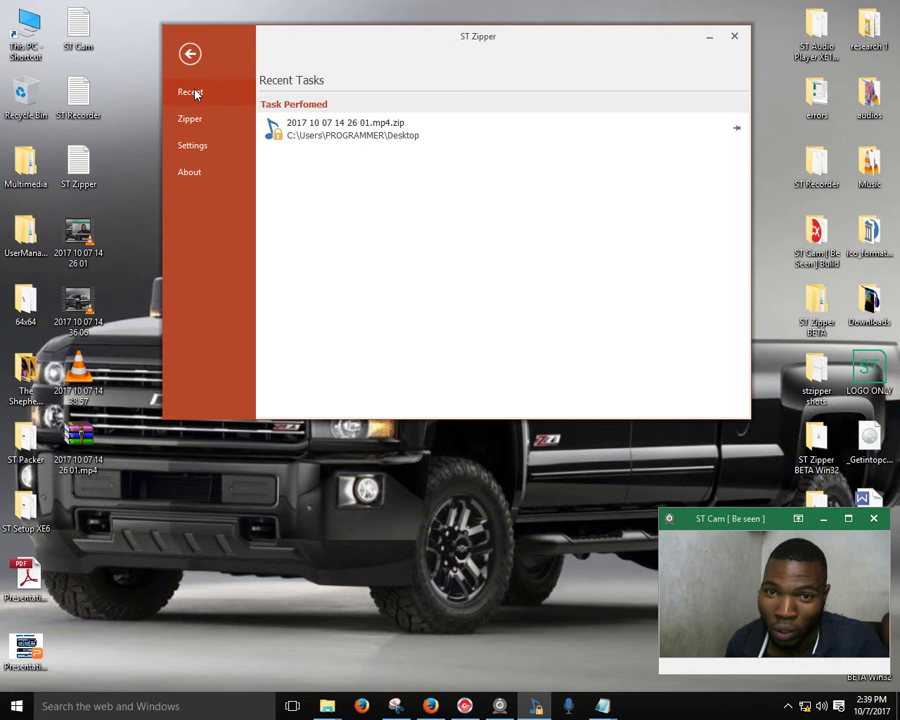
pyautogui.click(436, 136)
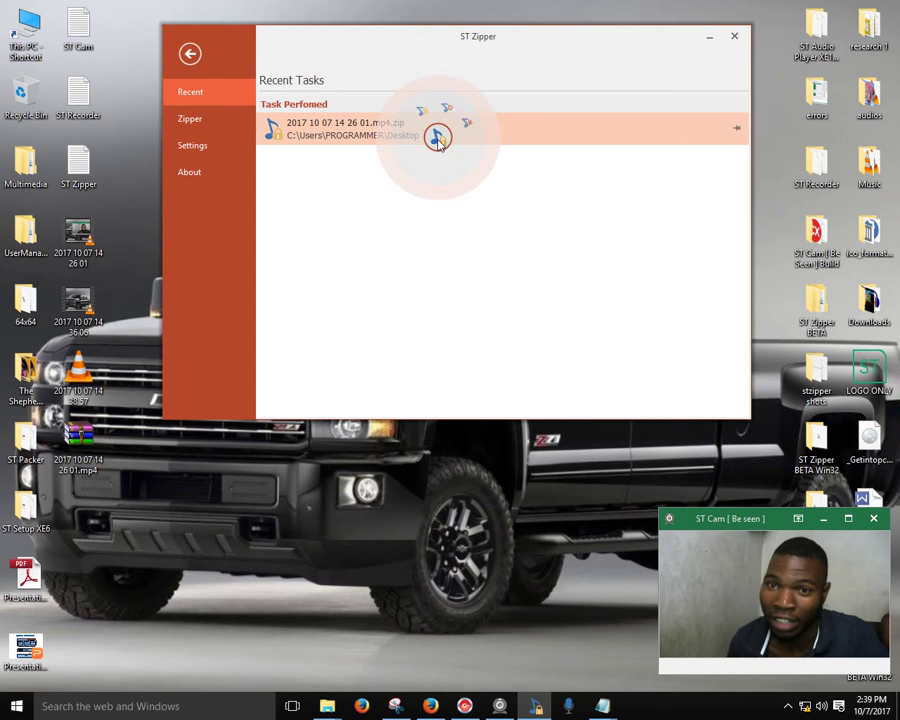
pyautogui.click(436, 88)
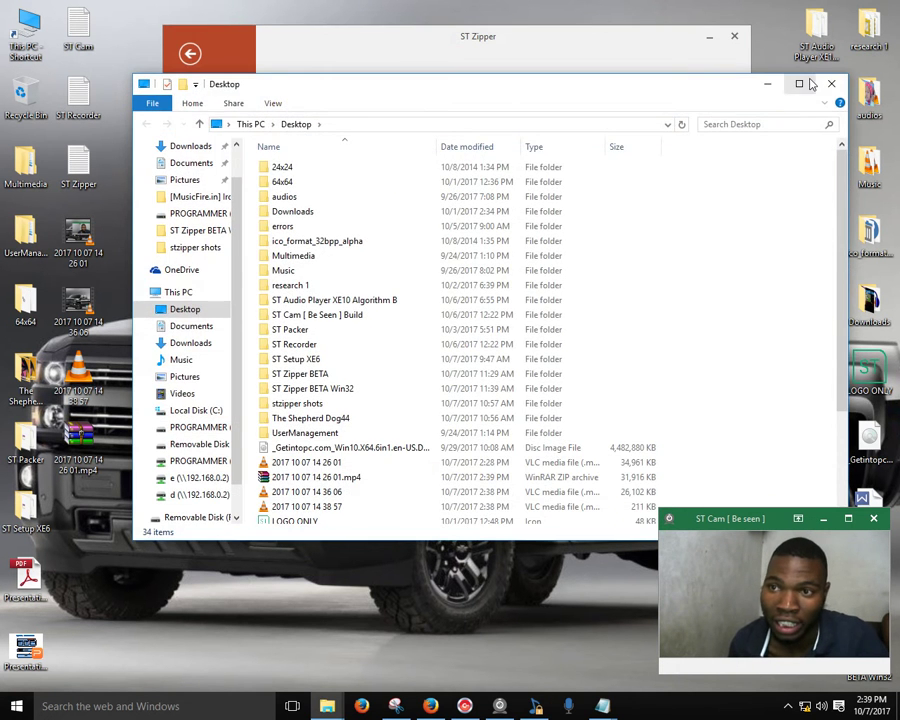
pyautogui.click(767, 84)
pyautogui.click(443, 141)
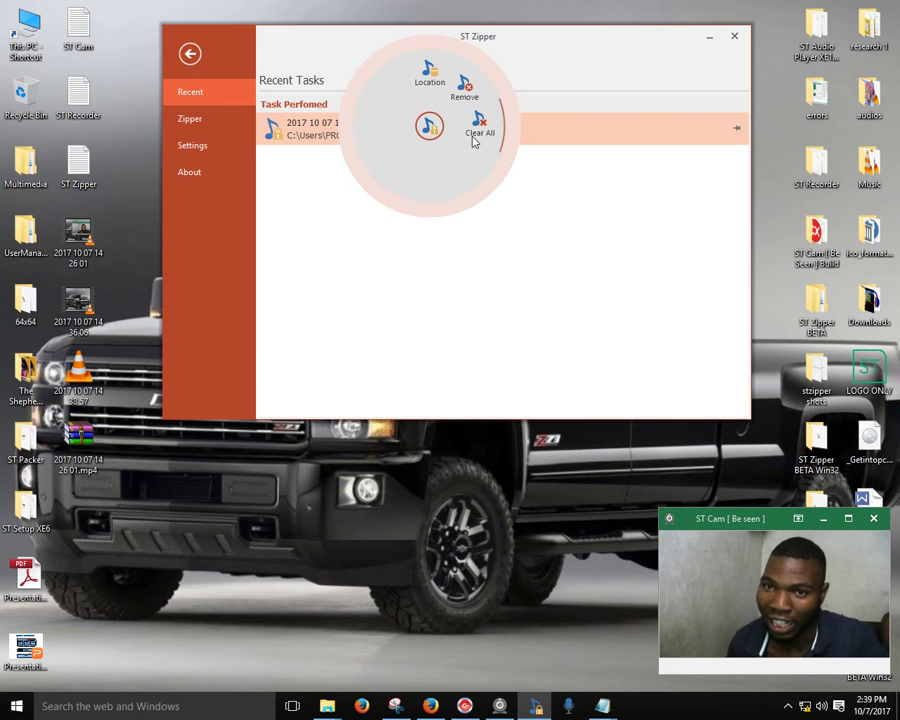
pyautogui.click(194, 118)
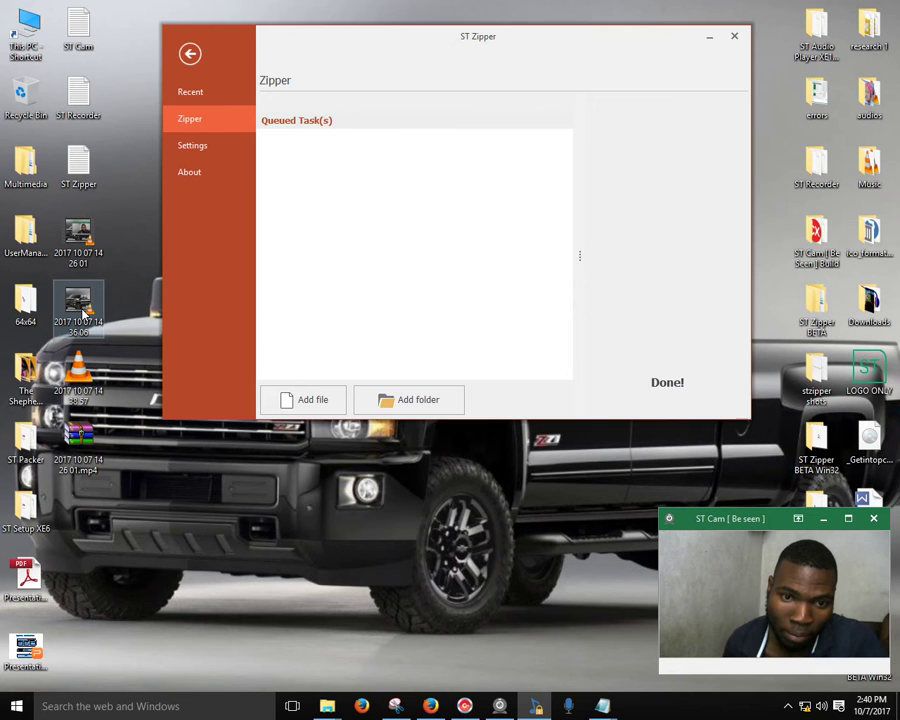
pyautogui.moveTo(83, 313); pyautogui.dragTo(422, 258)
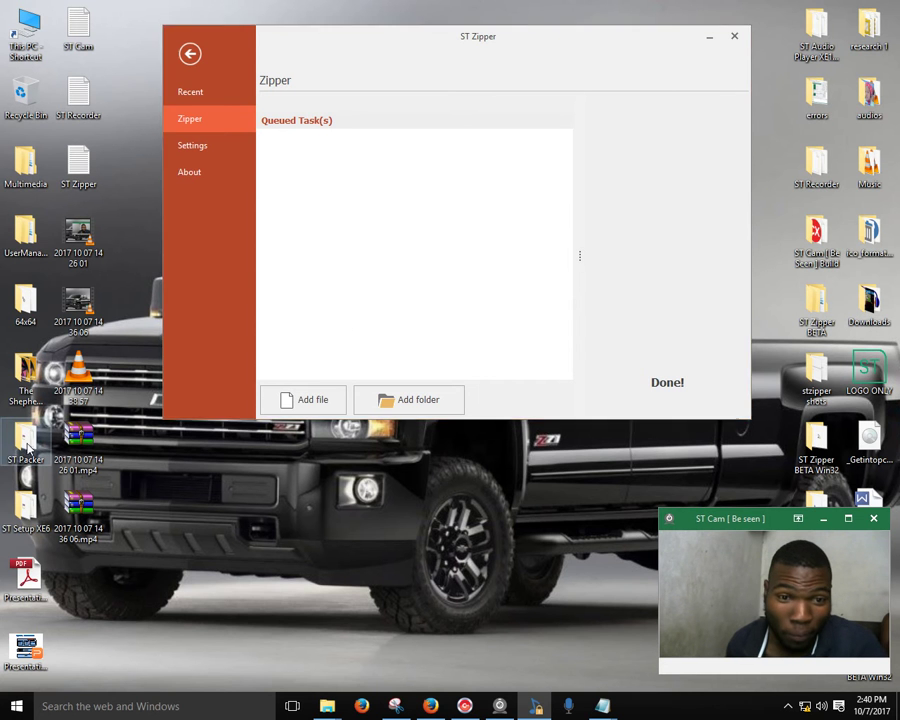
pyautogui.moveTo(15, 312); pyautogui.dragTo(470, 262)
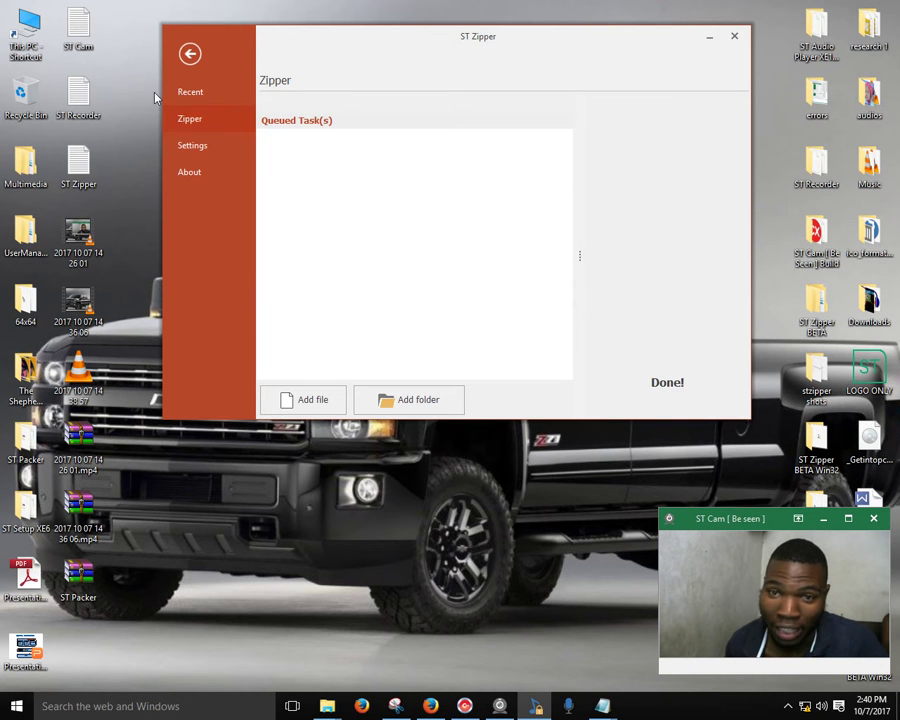
pyautogui.click(190, 94)
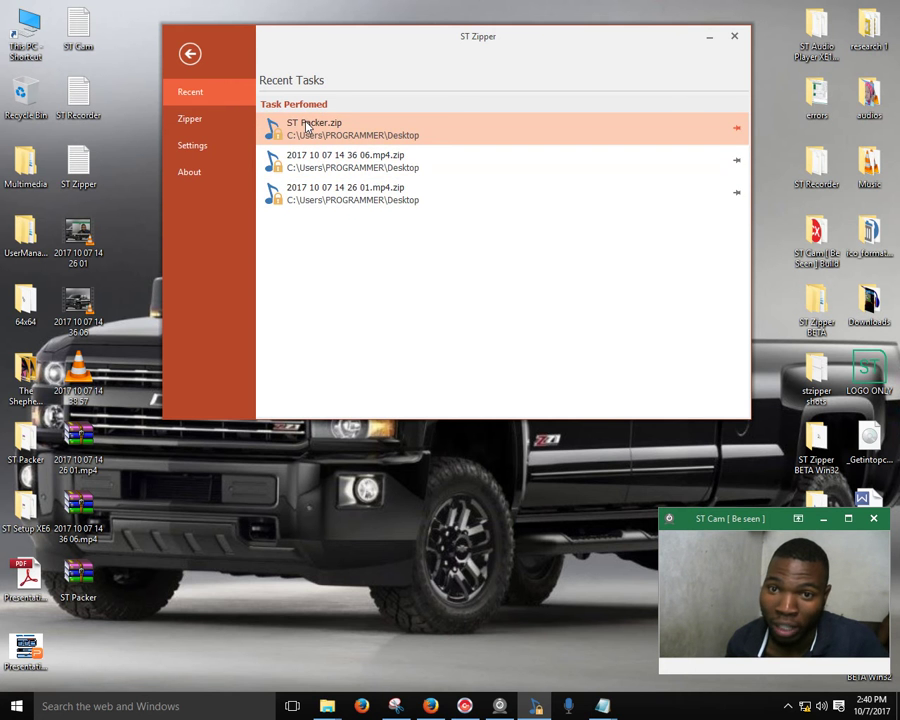
pyautogui.click(205, 120)
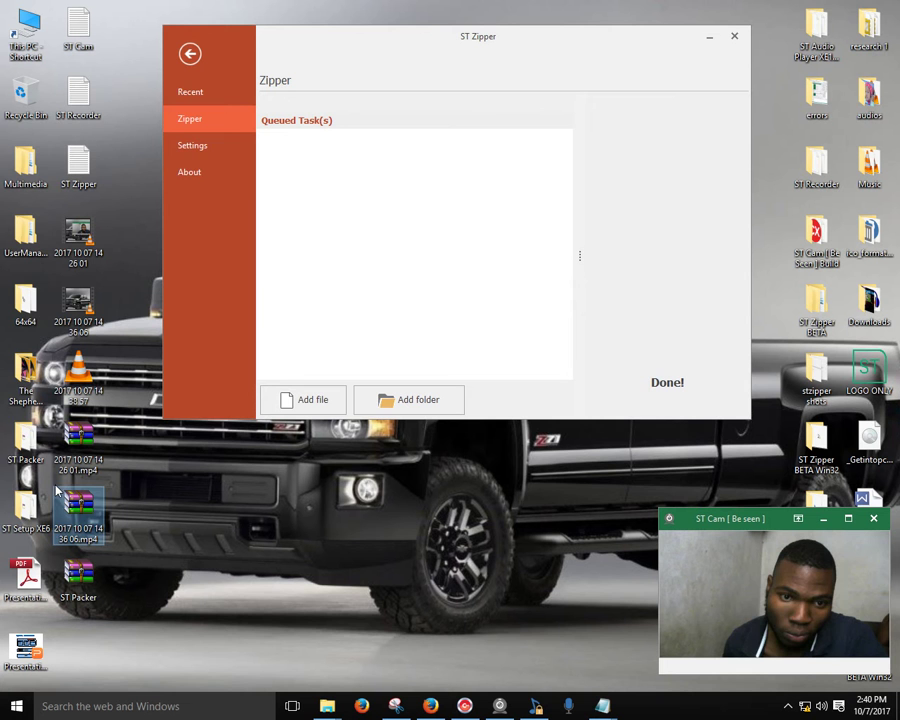
# - Permanently delete the ST Packer folder, restore it by extracting ST Packer.zip, and open it
pyautogui.moveTo(25, 440); pyautogui.dragTo(334, 144)
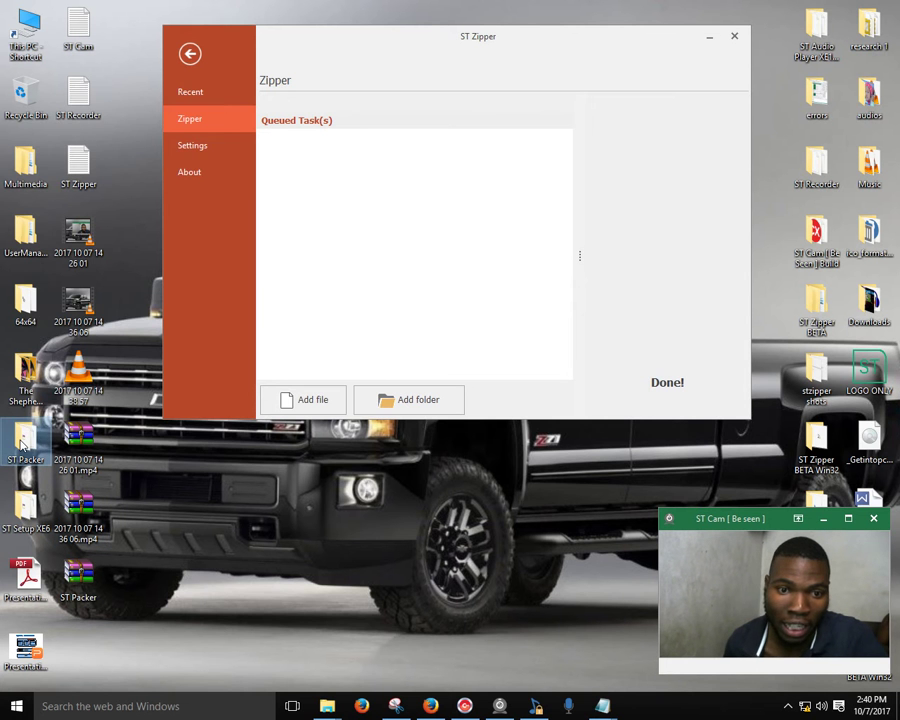
pyautogui.rightClick(22, 440)
pyautogui.click(69, 394)
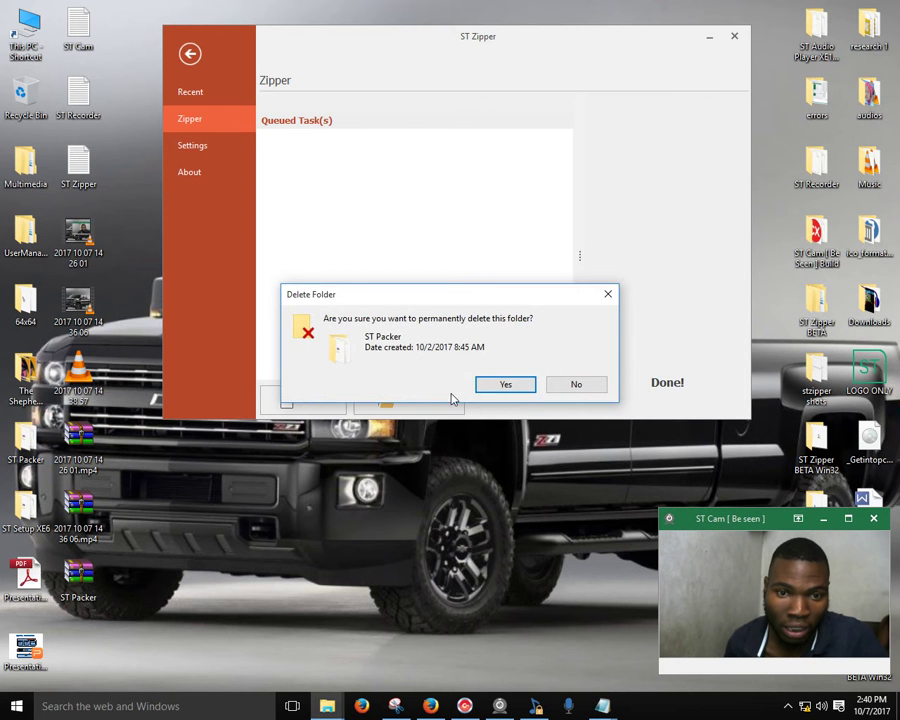
pyautogui.click(504, 384)
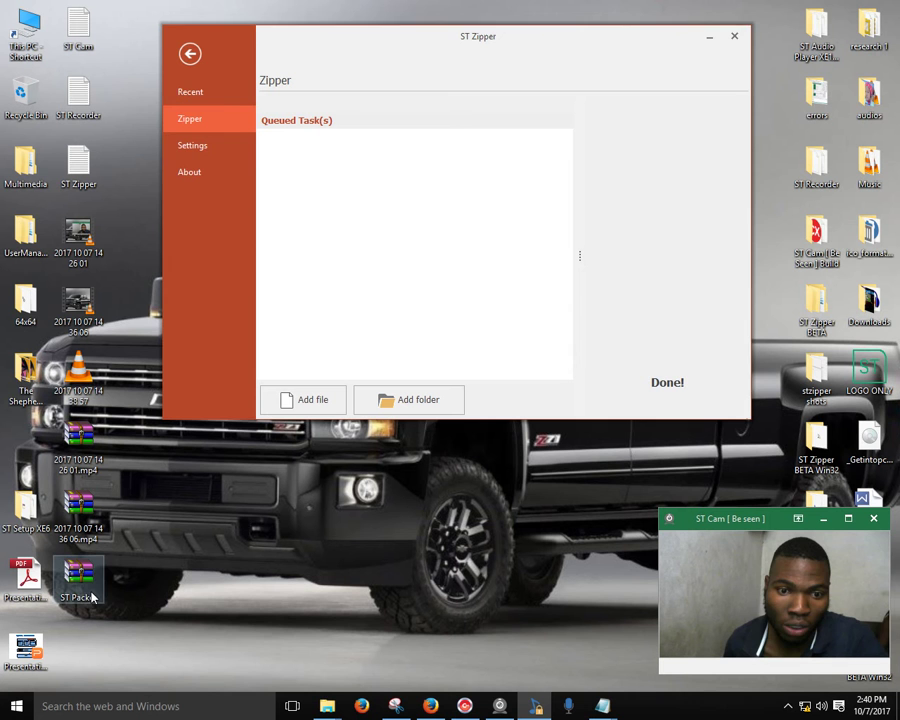
pyautogui.moveTo(78, 575); pyautogui.dragTo(433, 161)
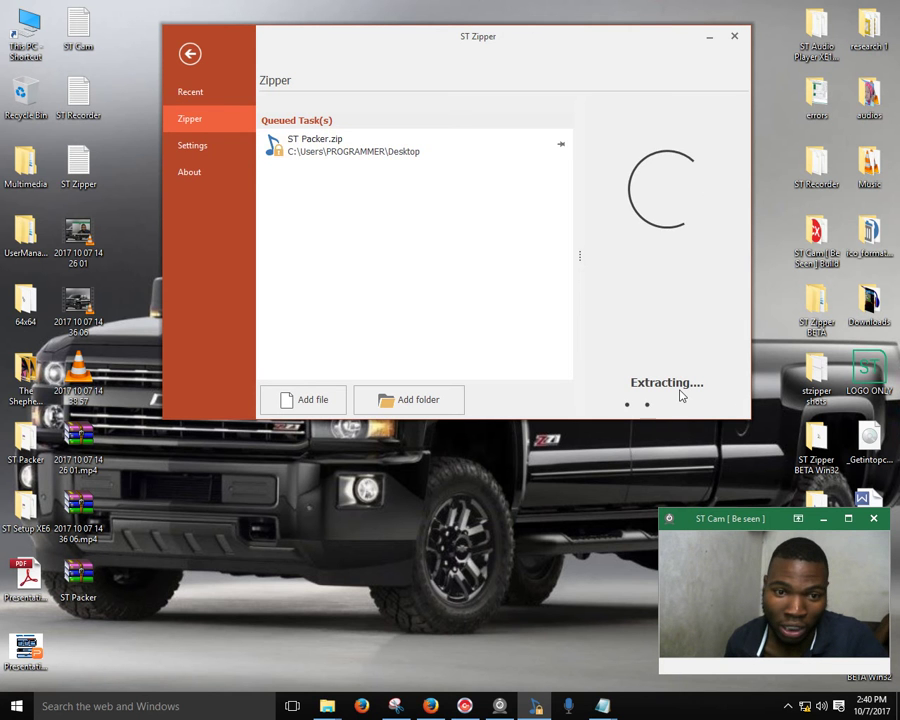
pyautogui.doubleClick(25, 440)
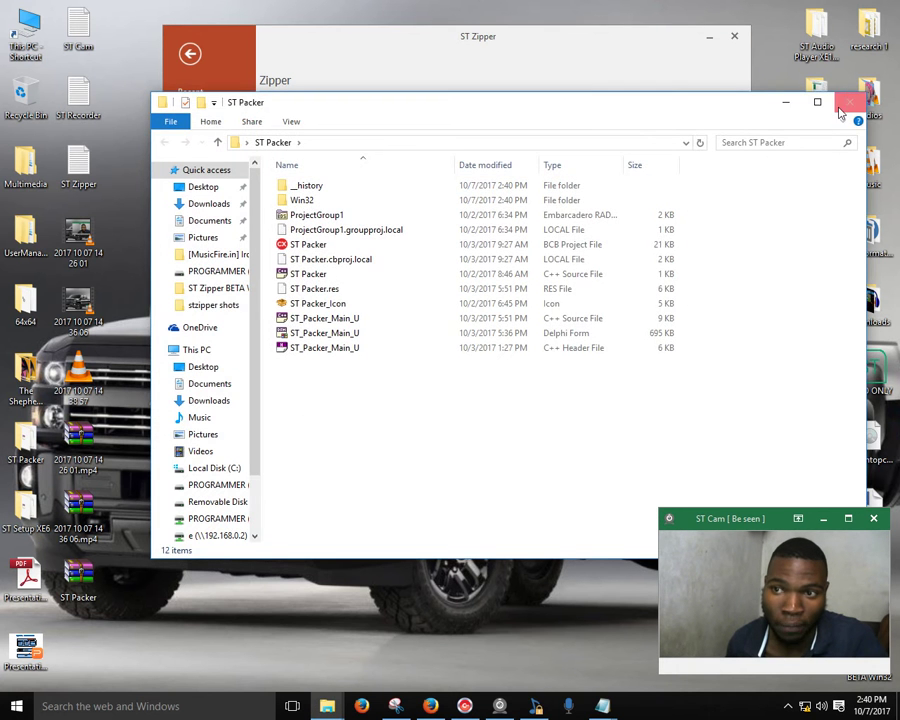
# - Close the ST Packer folder window and switch to ST Zipper's Settings page
pyautogui.click(849, 101)
pyautogui.click(203, 148)
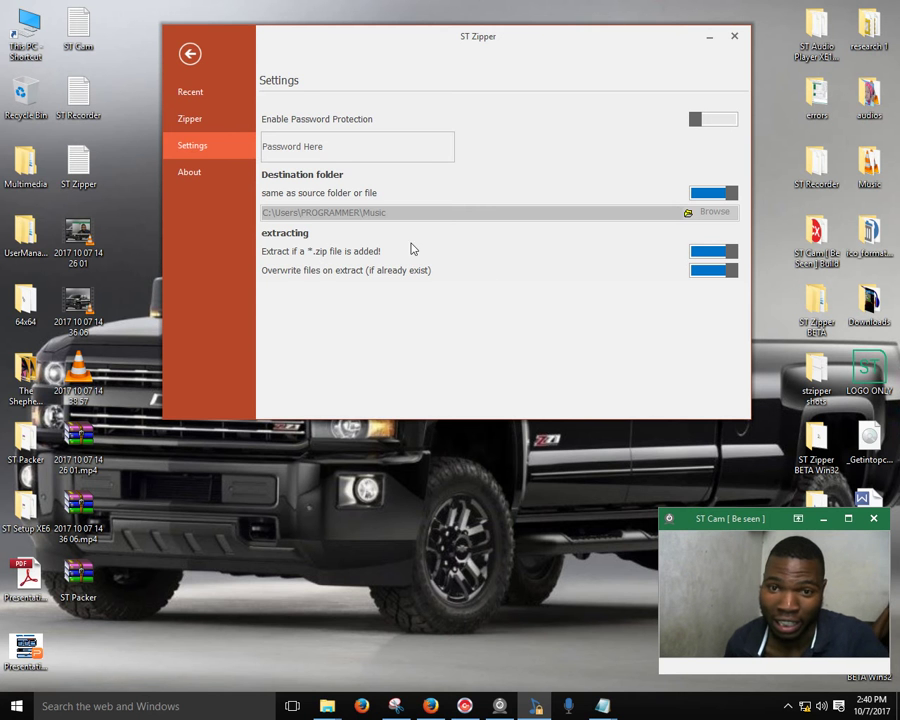
pyautogui.click(207, 122)
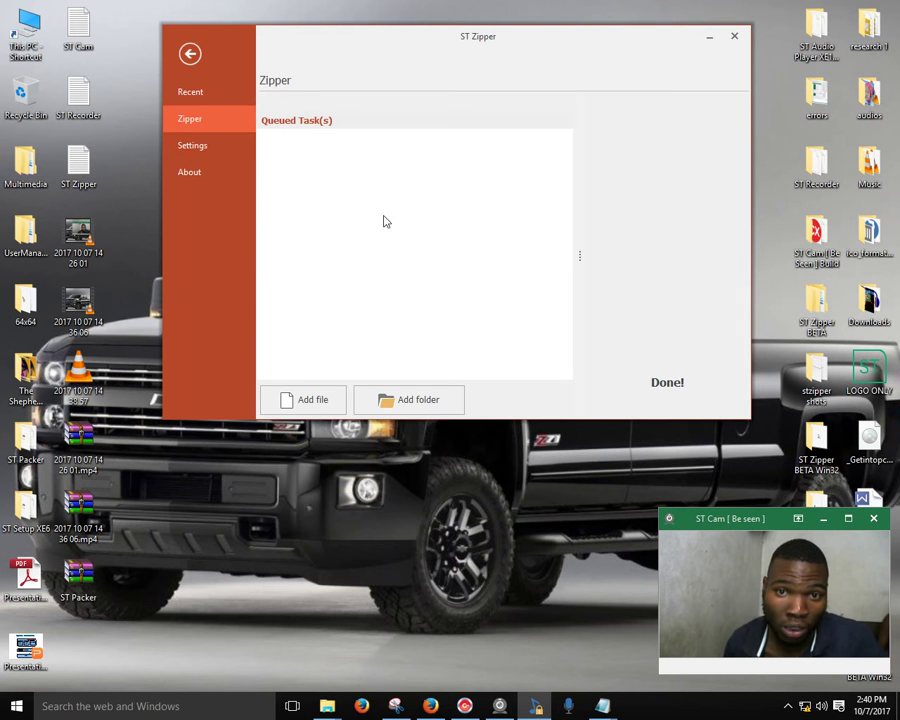
pyautogui.click(211, 155)
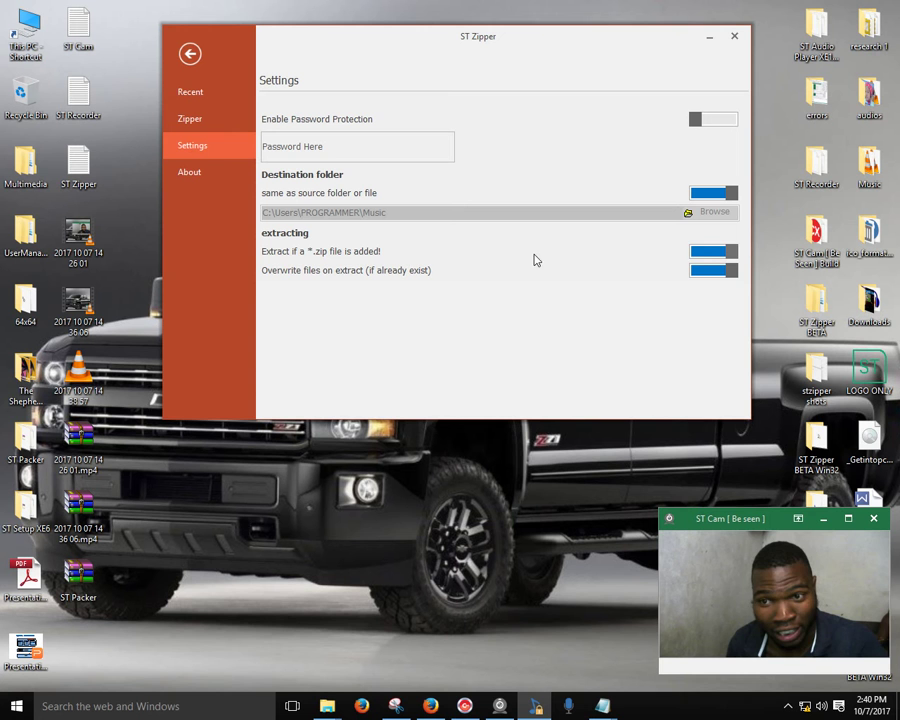
# - Toggle 'Extract if a *.zip file is added' off and back on, leaving it enabled
pyautogui.click(700, 261)
pyautogui.click(705, 257)
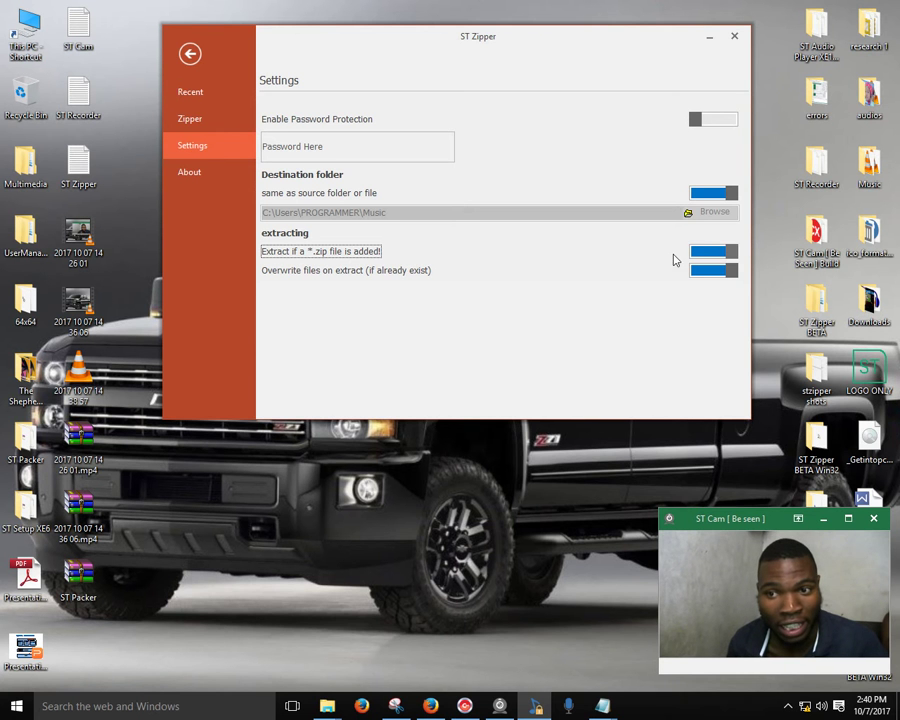
pyautogui.click(725, 256)
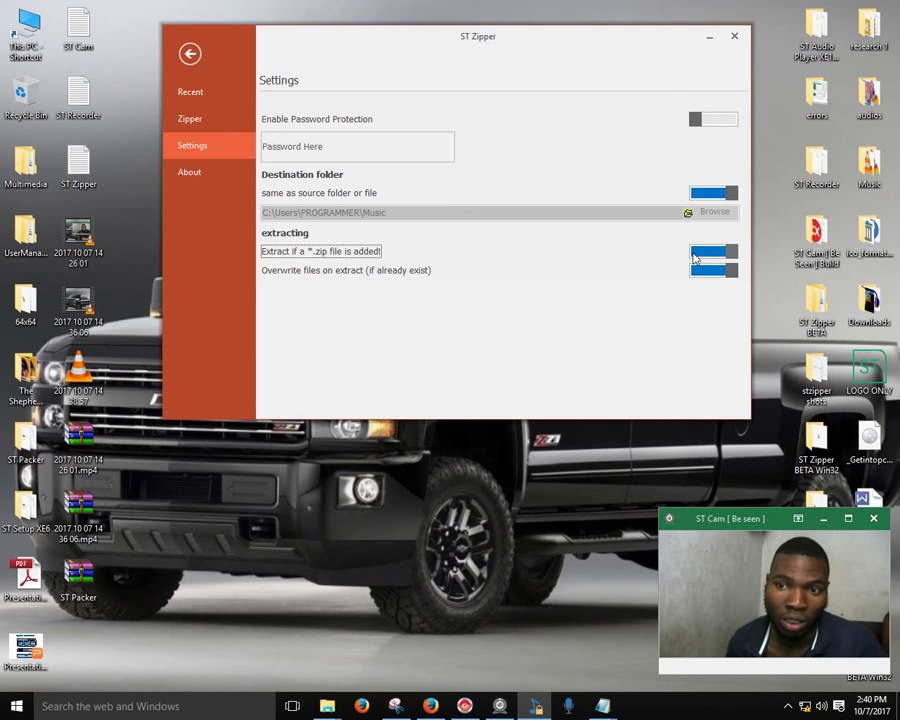
pyautogui.click(698, 257)
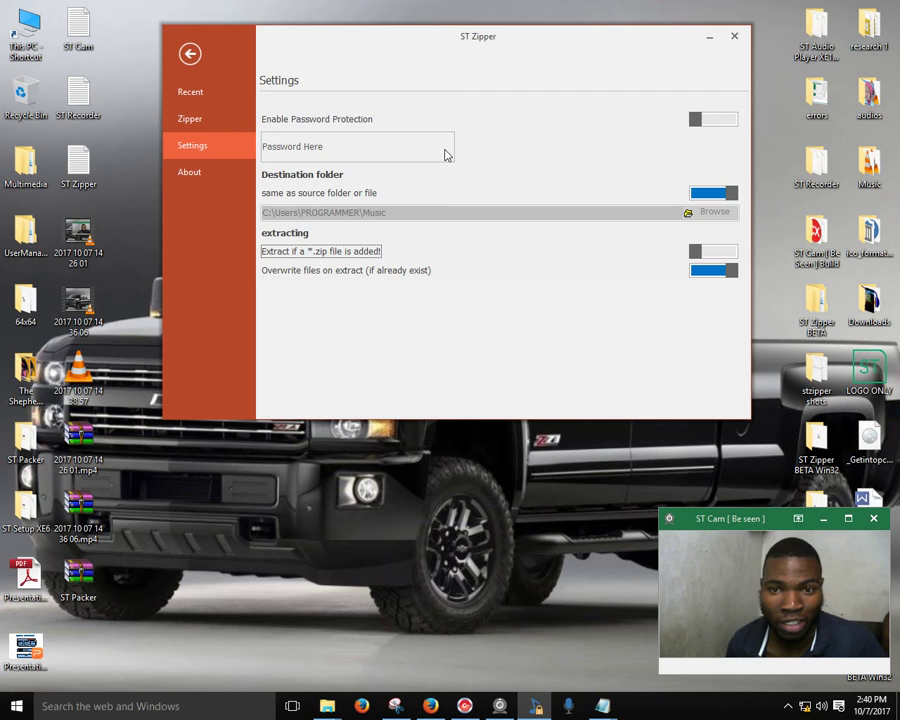
pyautogui.click(729, 256)
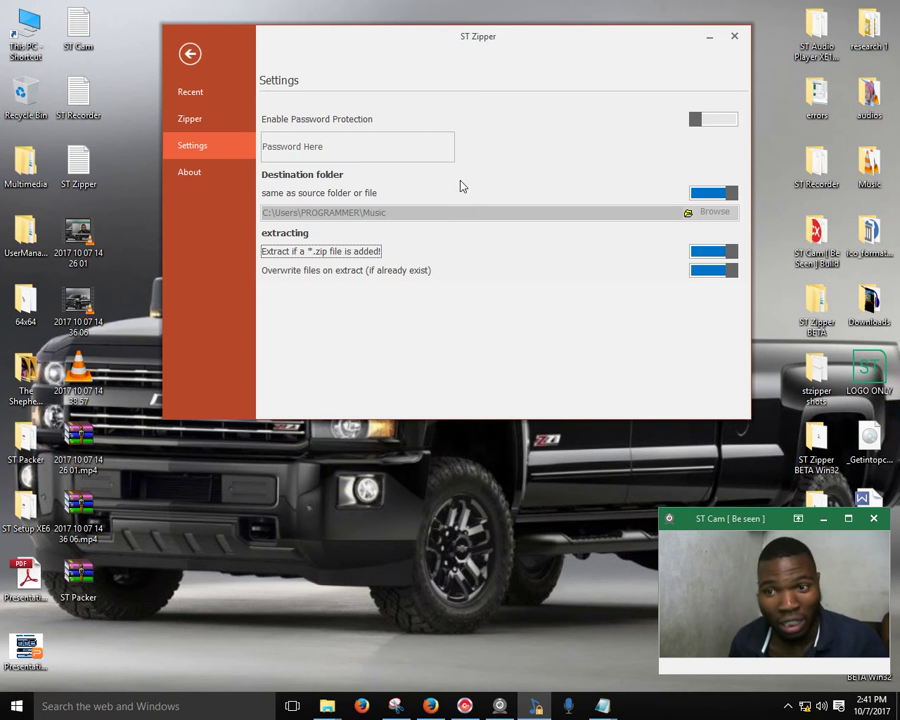
# - Visit the Zipper and About pages, then return to Settings
pyautogui.click(194, 120)
pyautogui.click(188, 148)
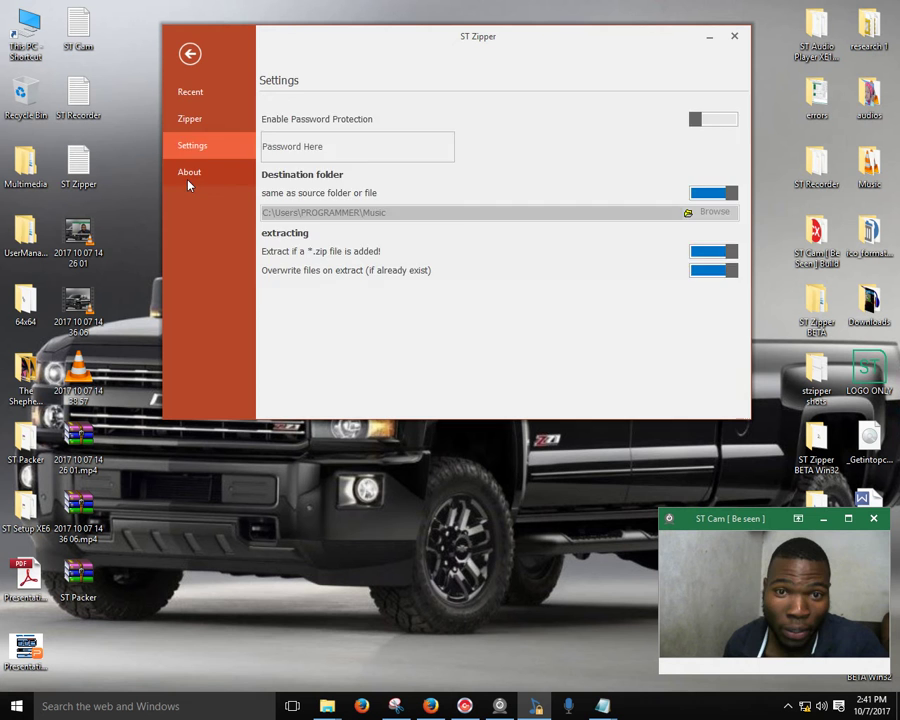
pyautogui.click(190, 172)
pyautogui.click(193, 157)
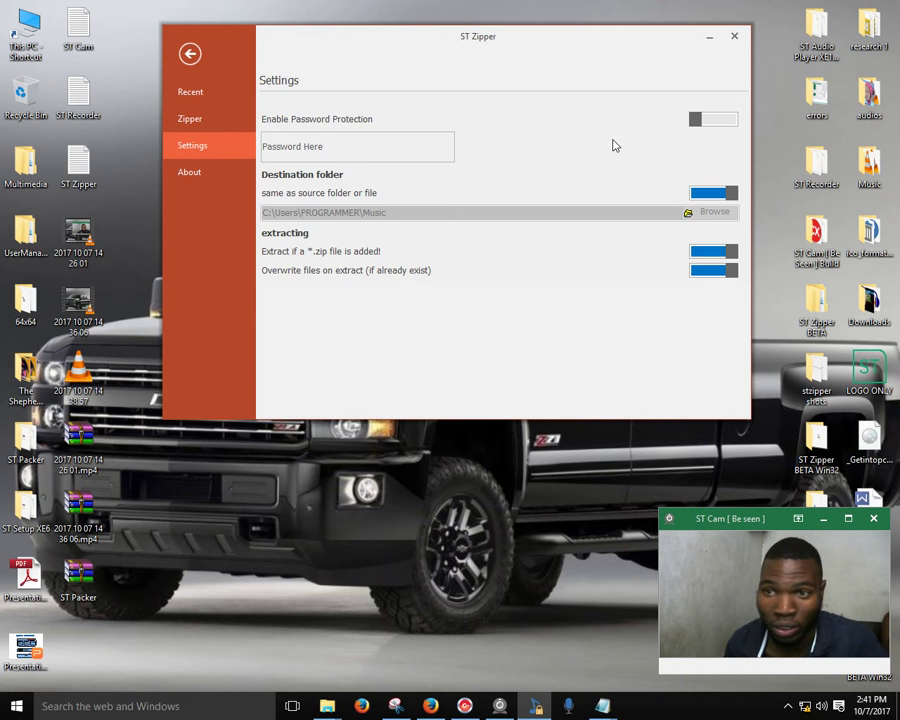
# - Enable password protection, zip ST Zipper.txt, and view its contents from the archive in WinRAR
pyautogui.click(715, 120)
pyautogui.moveTo(78, 214); pyautogui.dragTo(444, 97)
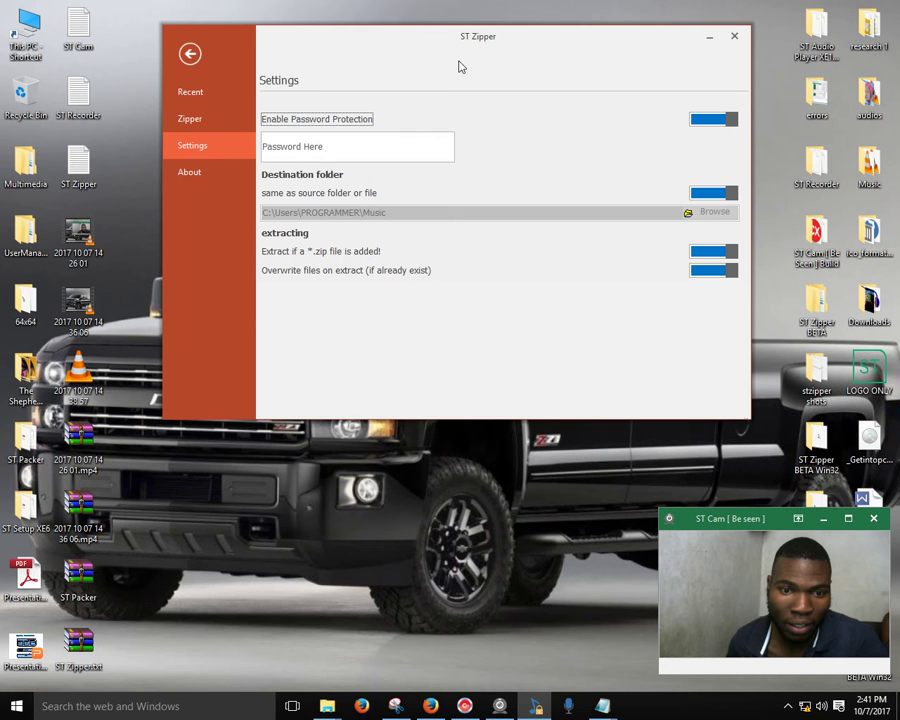
pyautogui.doubleClick(78, 645)
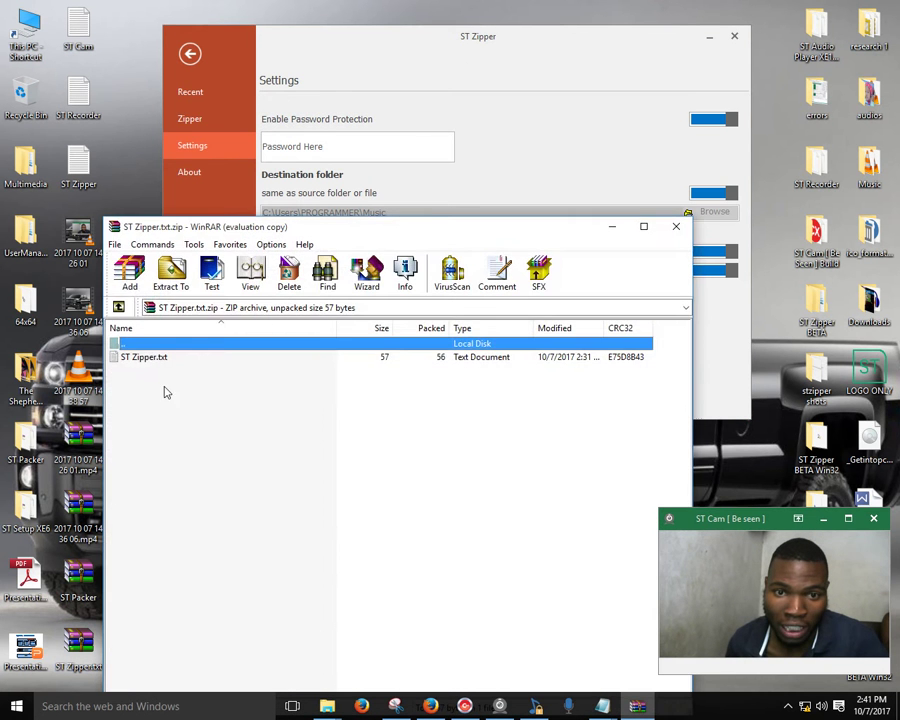
pyautogui.doubleClick(145, 357)
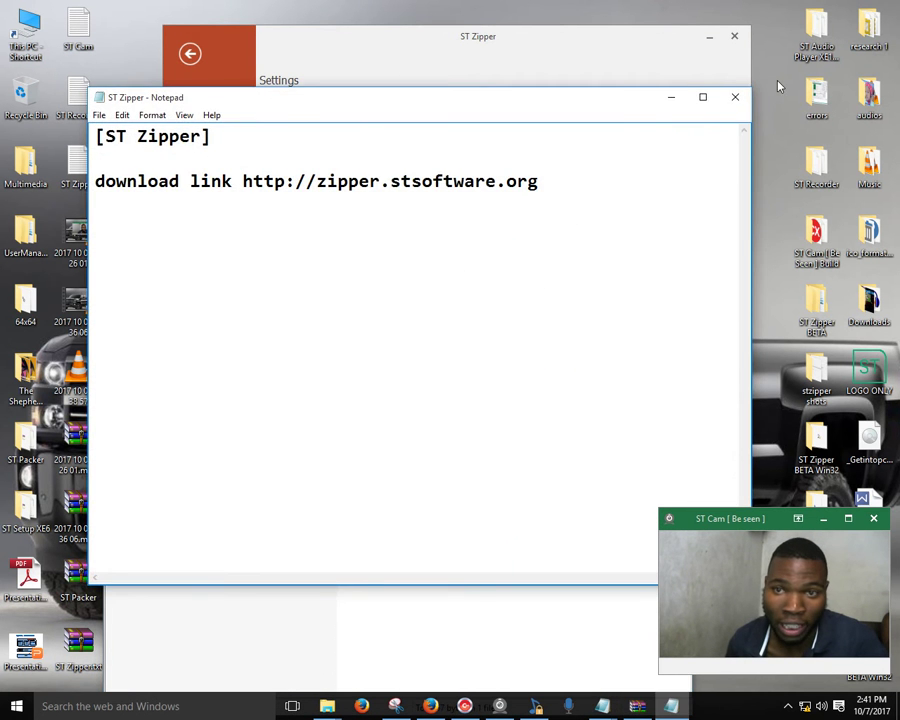
# - Reopen the zipped note without a password, reposition it, and select all its text
pyautogui.click(736, 98)
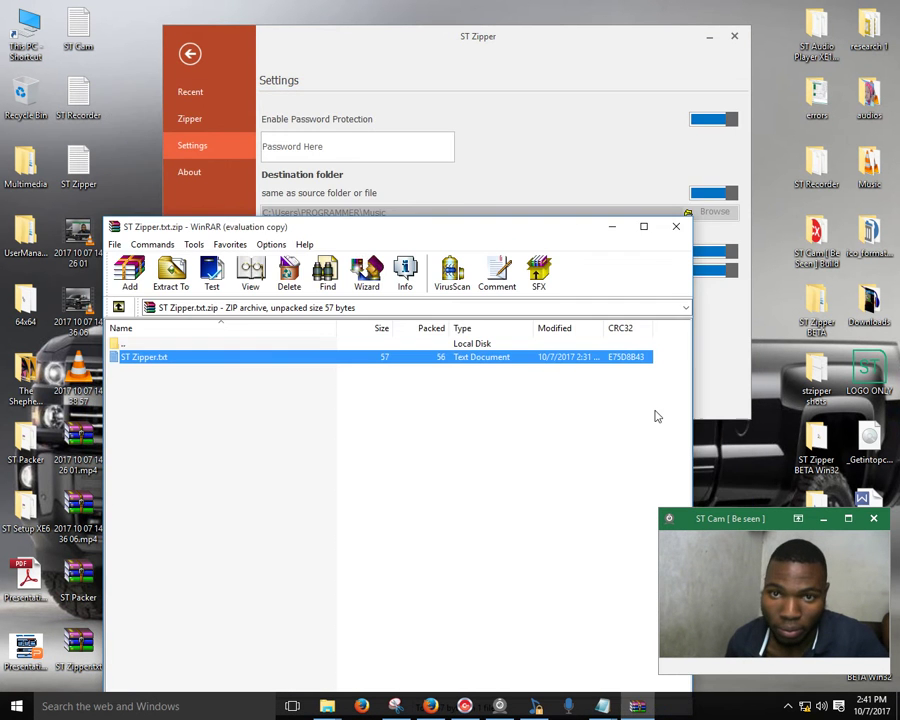
pyautogui.click(676, 227)
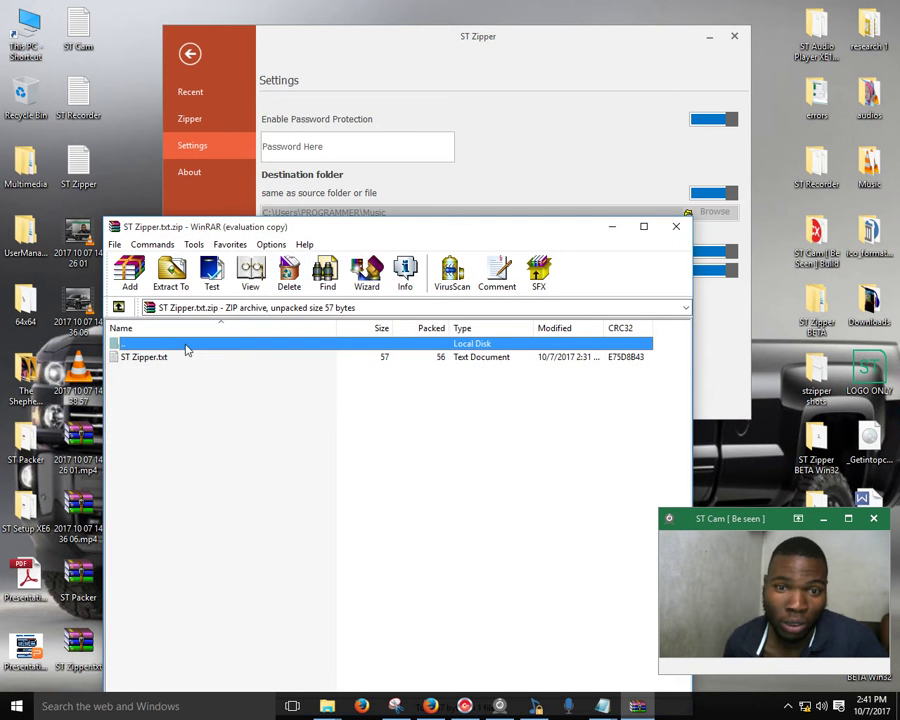
pyautogui.doubleClick(165, 359)
pyautogui.moveTo(470, 108); pyautogui.dragTo(433, 347)
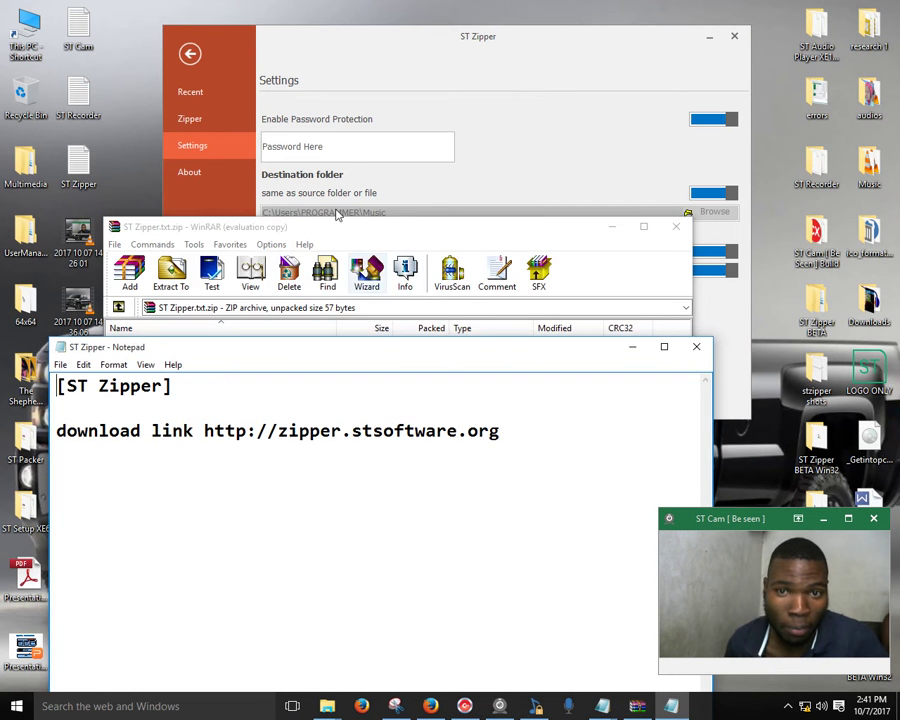
pyautogui.click(335, 146)
pyautogui.click(249, 431)
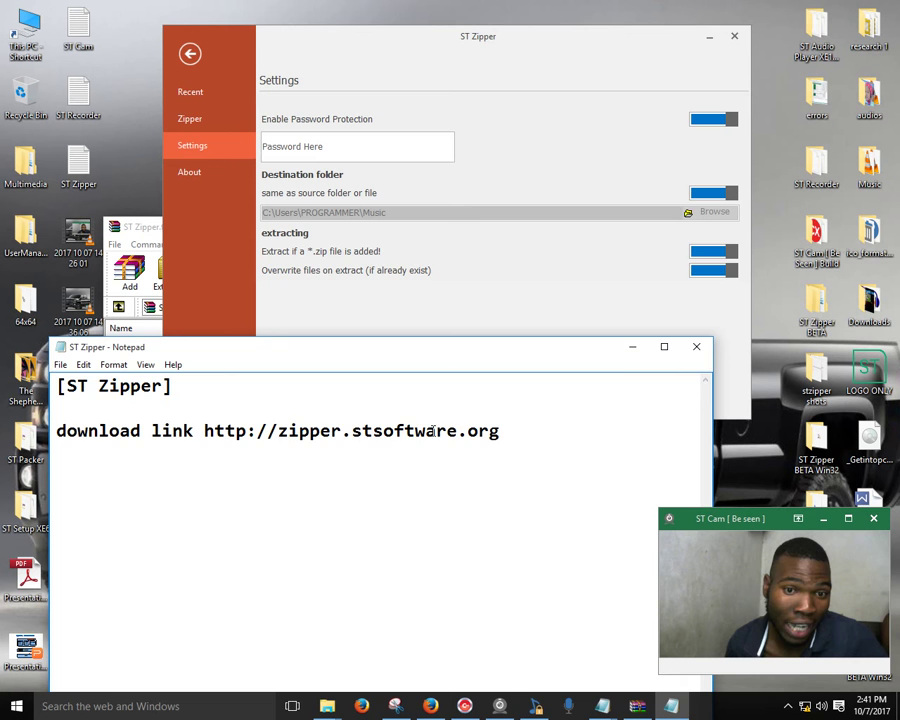
pyautogui.moveTo(502, 431); pyautogui.dragTo(54, 377)
# - Close the note and archive, then permanently delete the unprotected ST Zipper.txt.zip
pyautogui.hotkey('alt', 'F4')
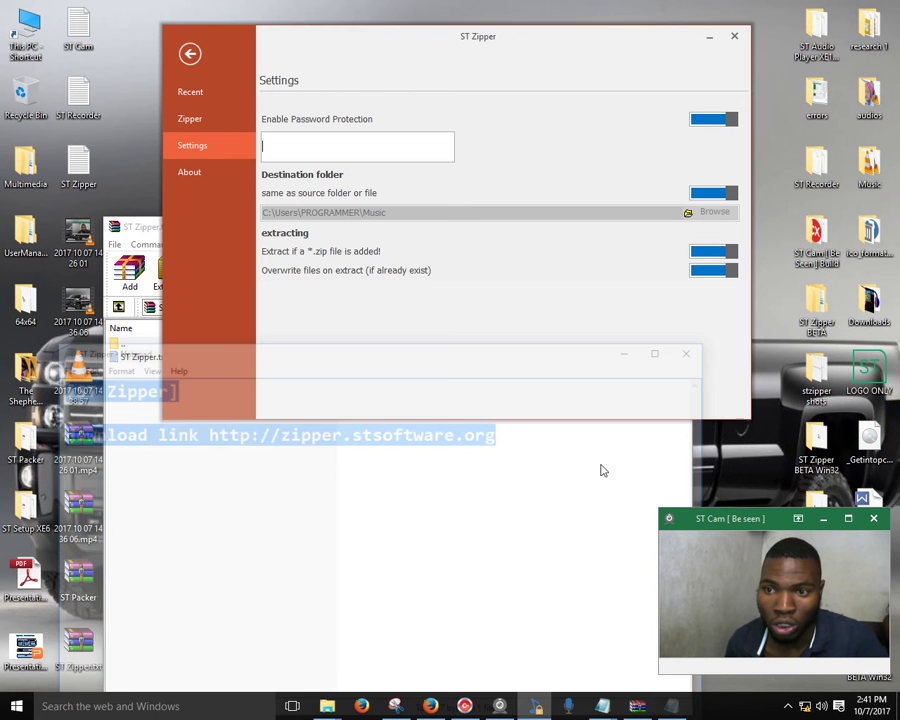
pyautogui.click(670, 226)
pyautogui.click(78, 645)
pyautogui.moveTo(327, 706)
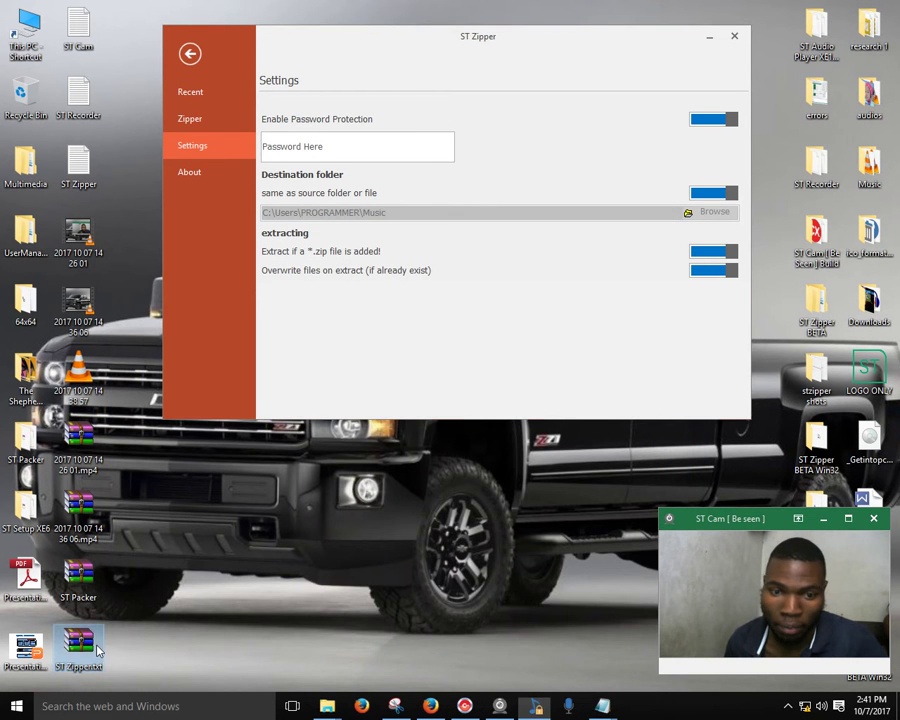
pyautogui.hotkey('shift', 'Delete')
pyautogui.press('Return')
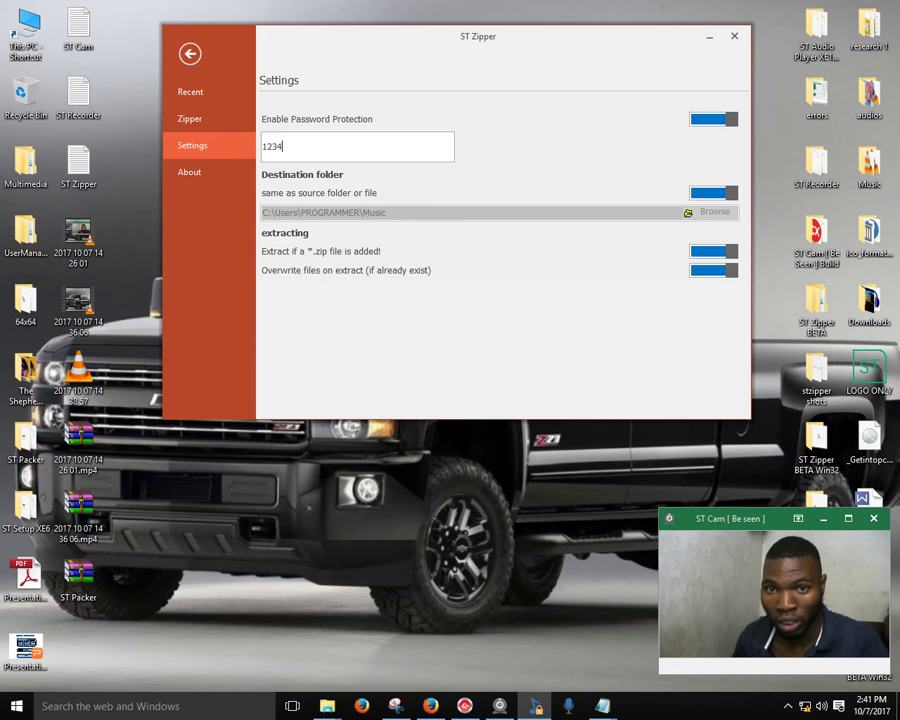
pyautogui.moveTo(78, 165); pyautogui.dragTo(365, 73)
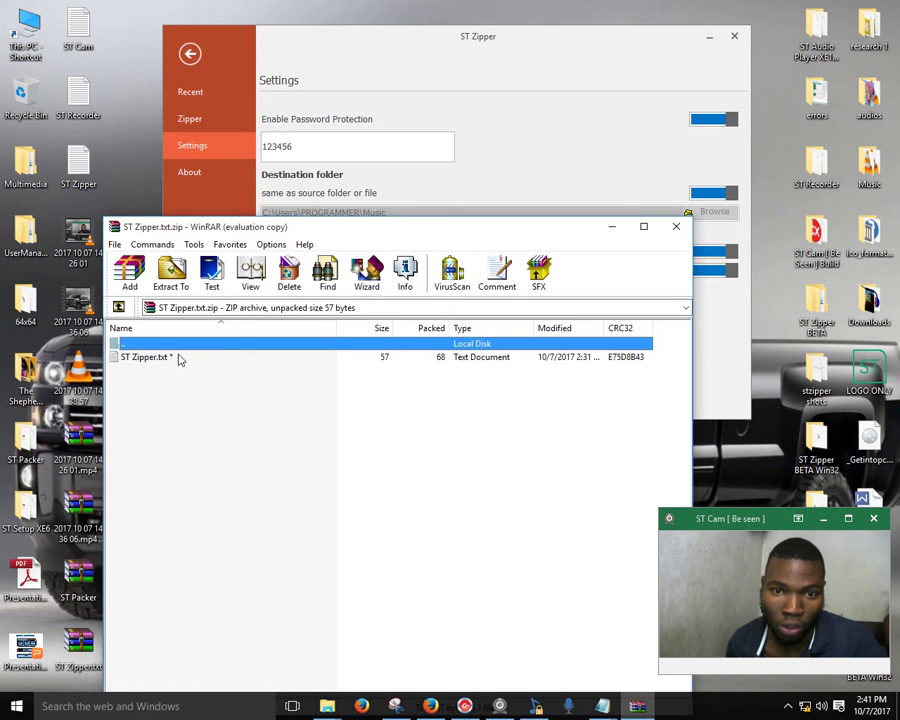
pyautogui.doubleClick(176, 357)
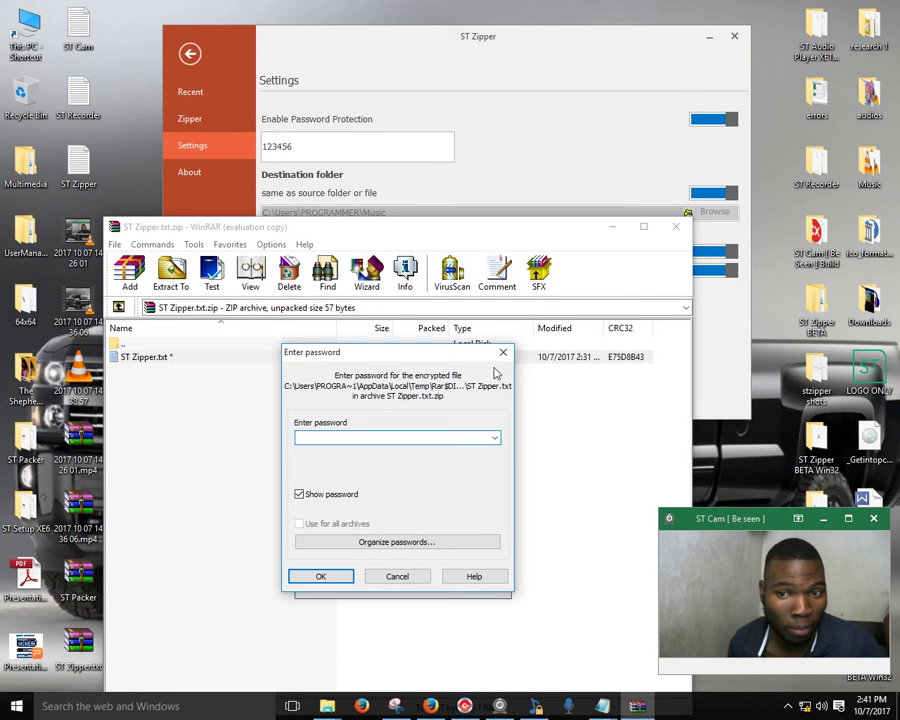
pyautogui.click(503, 352)
pyautogui.click(676, 226)
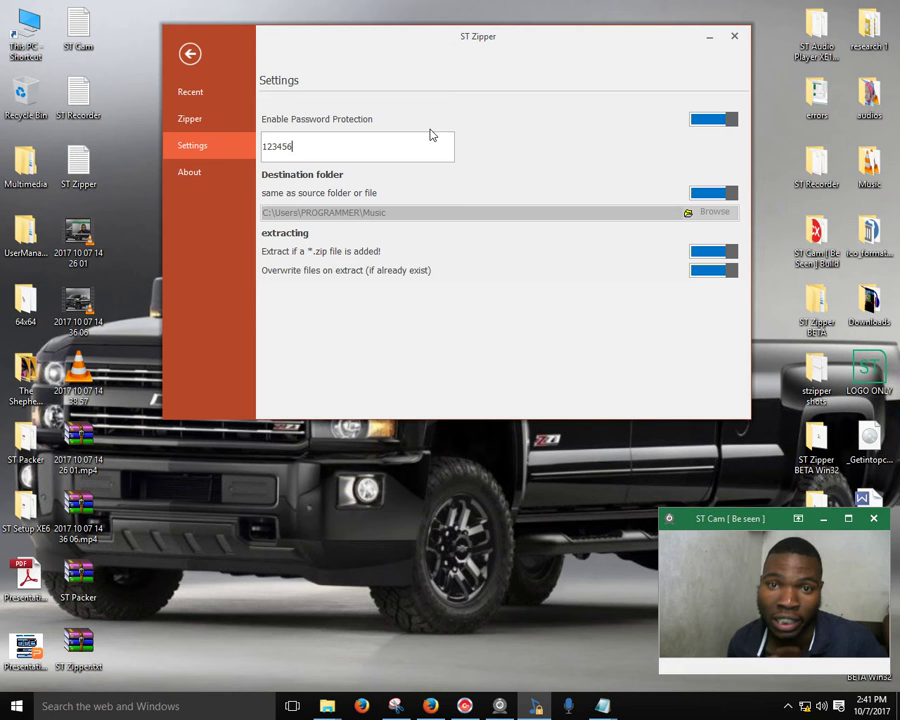
# - Turn password protection off, close Notepad, and delete the ST Zipper.txt file
pyautogui.click(728, 119)
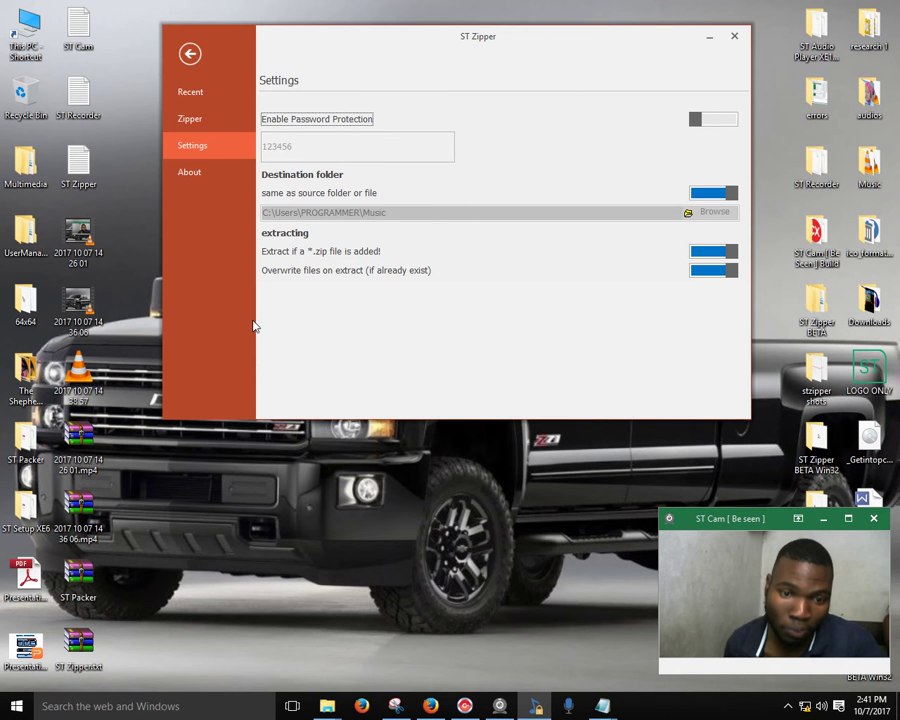
pyautogui.click(88, 655)
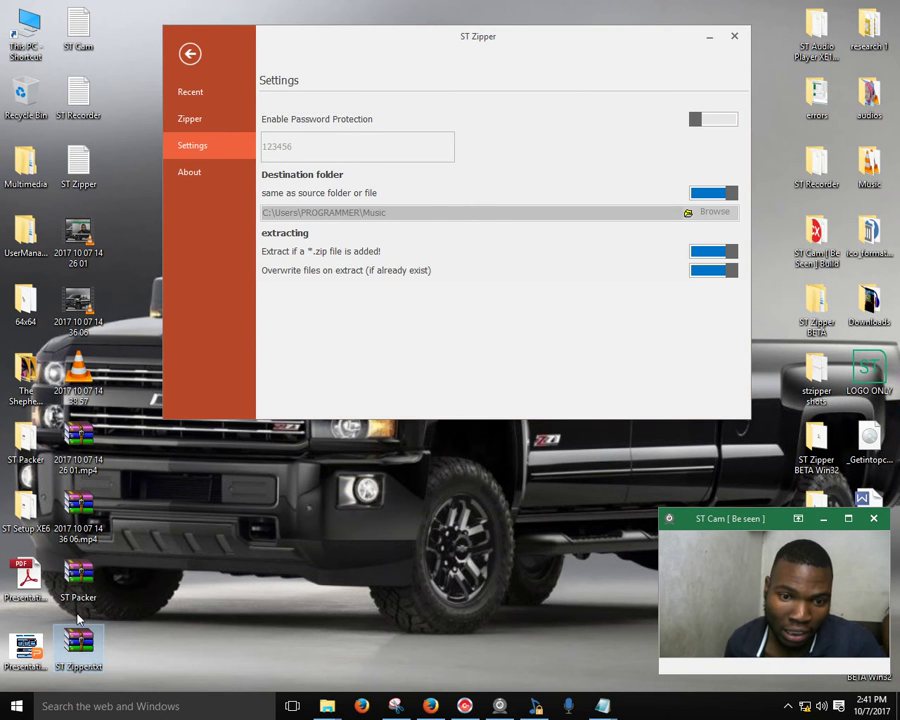
pyautogui.rightClick(600, 704)
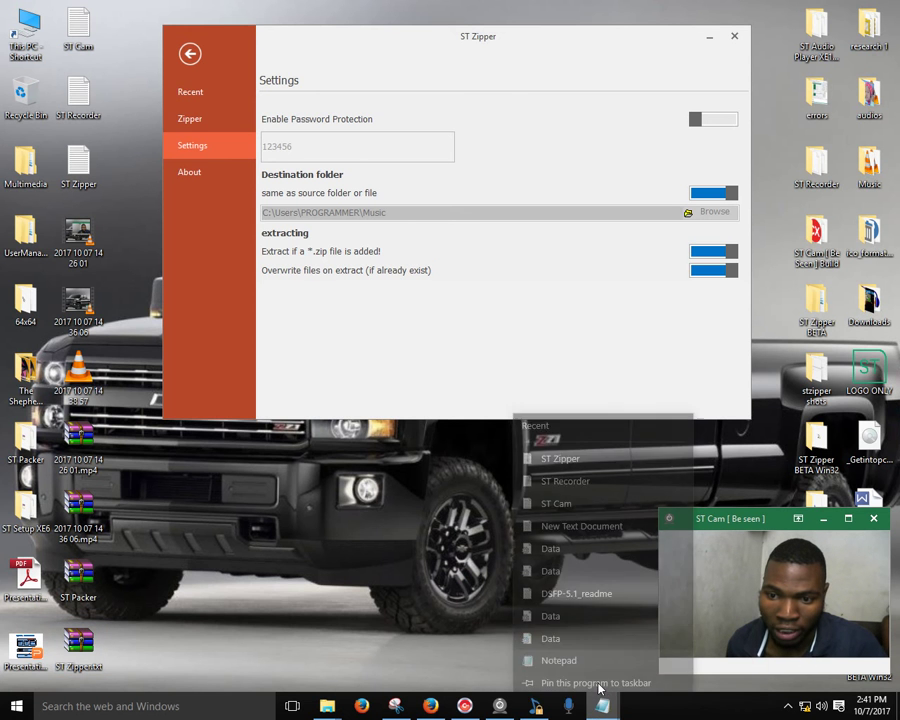
pyautogui.click(575, 672)
pyautogui.rightClick(86, 172)
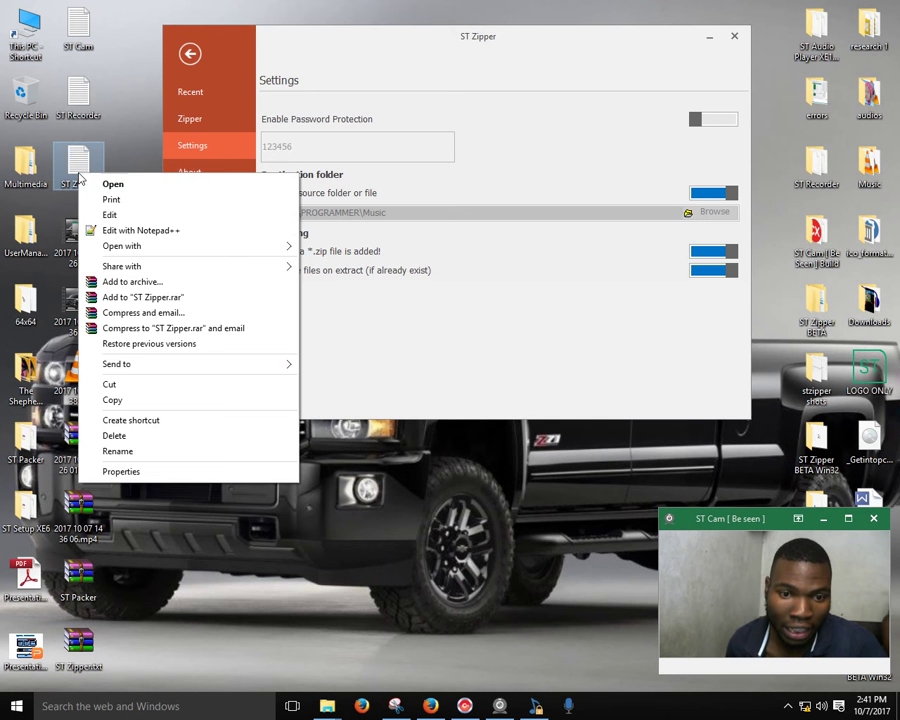
pyautogui.click(122, 435)
pyautogui.click(508, 408)
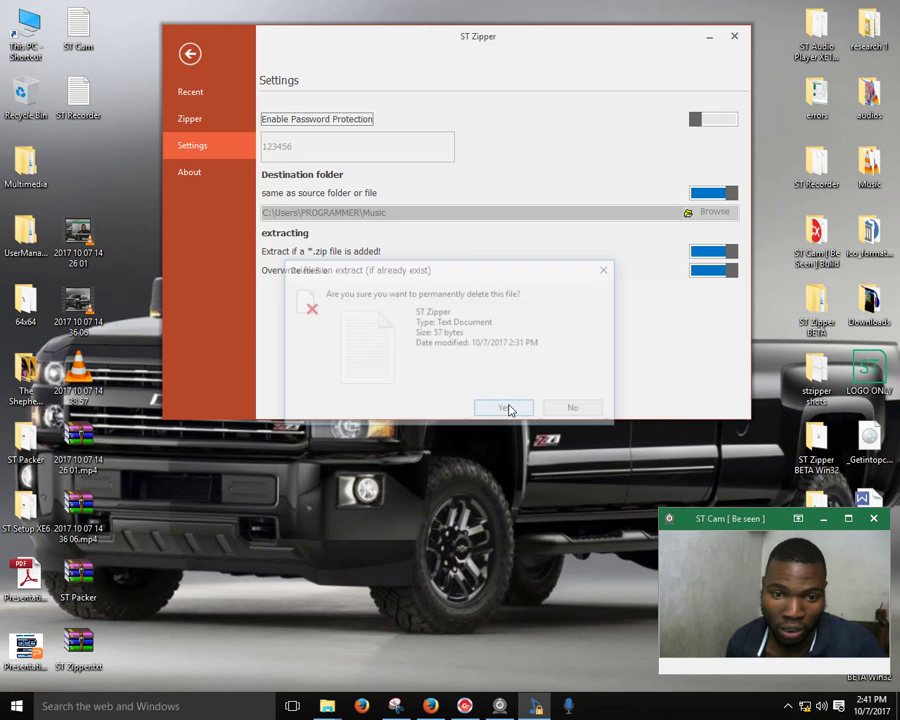
pyautogui.click(713, 120)
pyautogui.press('Tab')
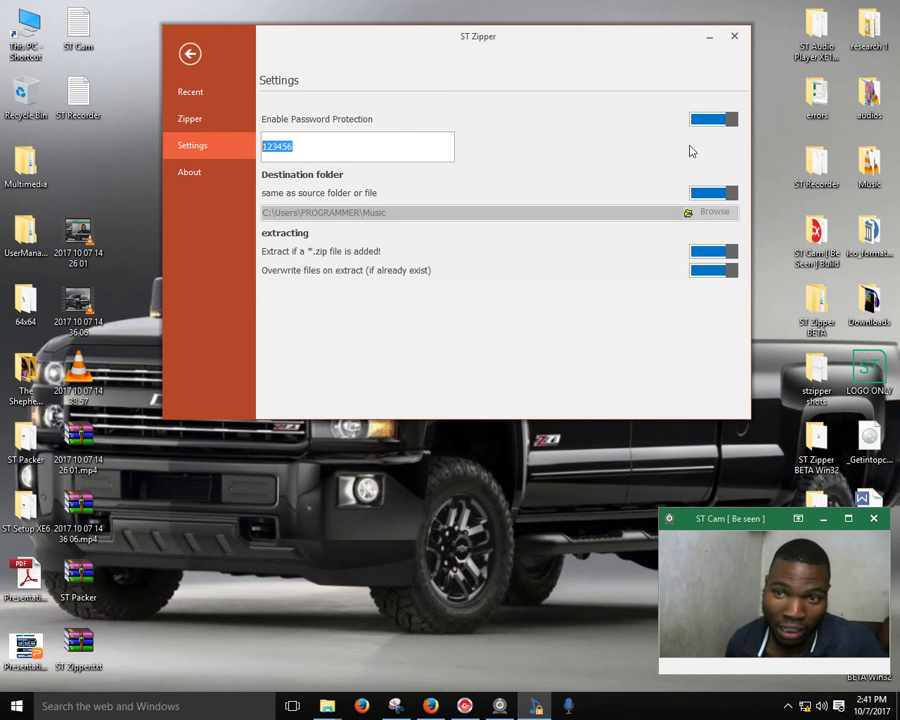
pyautogui.moveTo(277, 146)
pyautogui.mouseDown()
pyautogui.moveTo(432, 72)
pyautogui.moveTo(80, 165)
pyautogui.mouseUp()
pyautogui.doubleClick(85, 170)
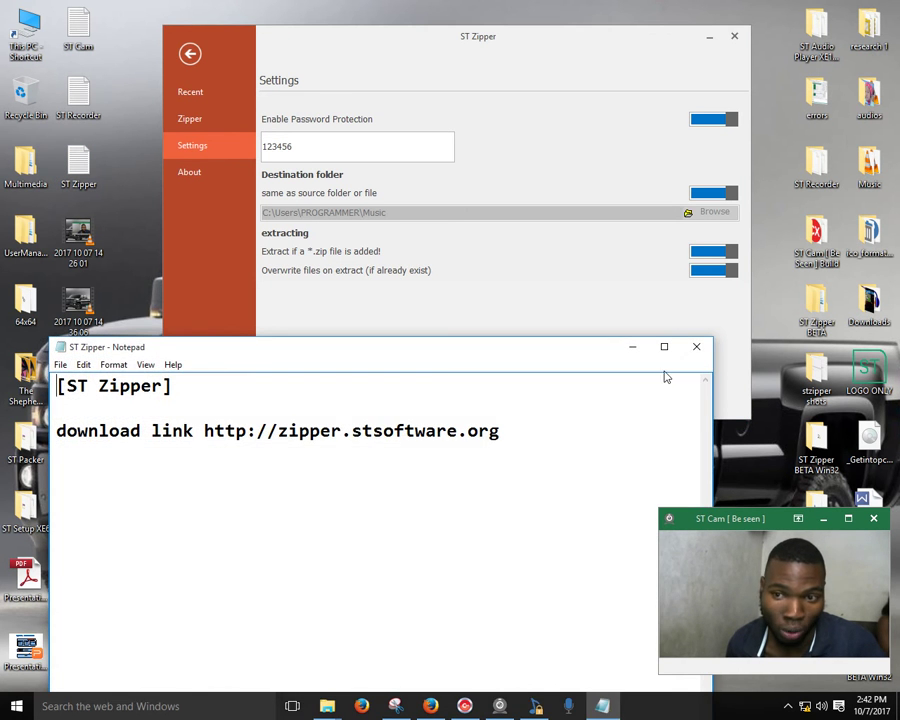
pyautogui.click(696, 346)
# - With protection off, delete ST Zipper.txt, extract the zip by entering its password, and open the note
pyautogui.click(700, 119)
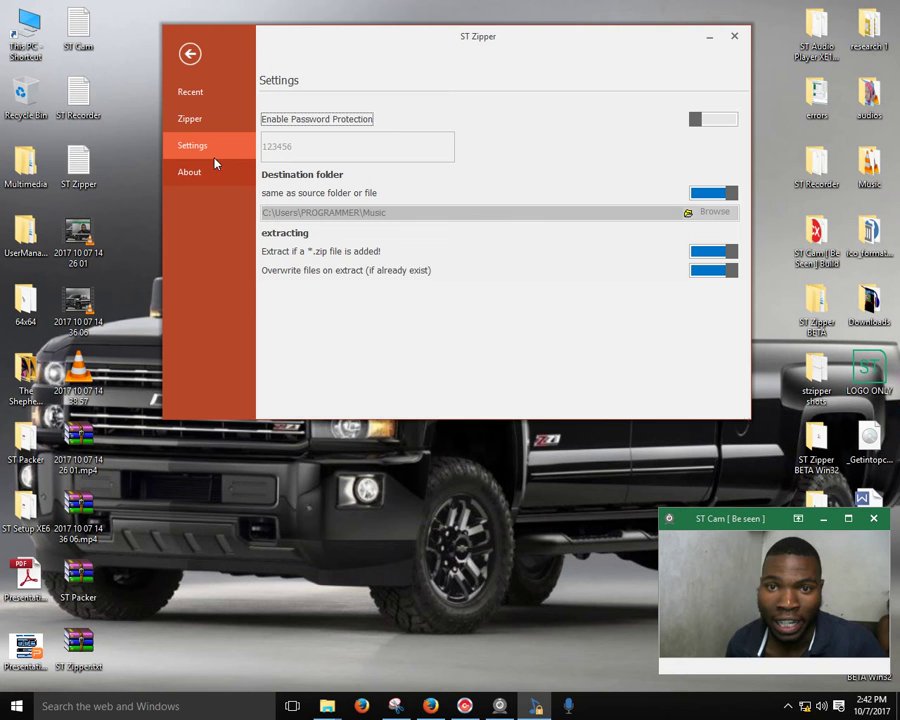
pyautogui.click(78, 165)
pyautogui.press('Delete')
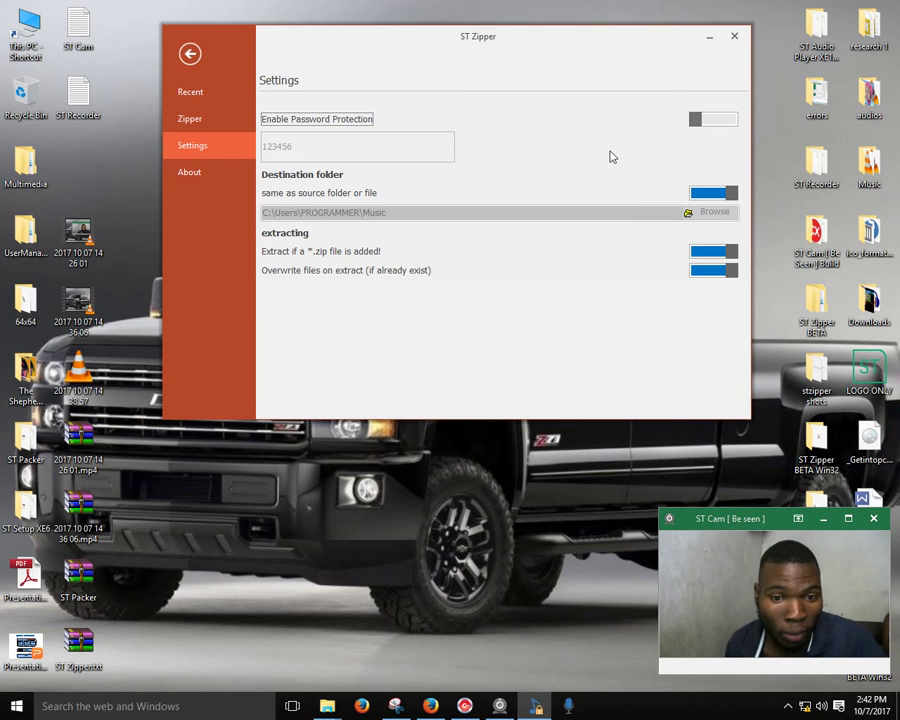
pyautogui.click(95, 668)
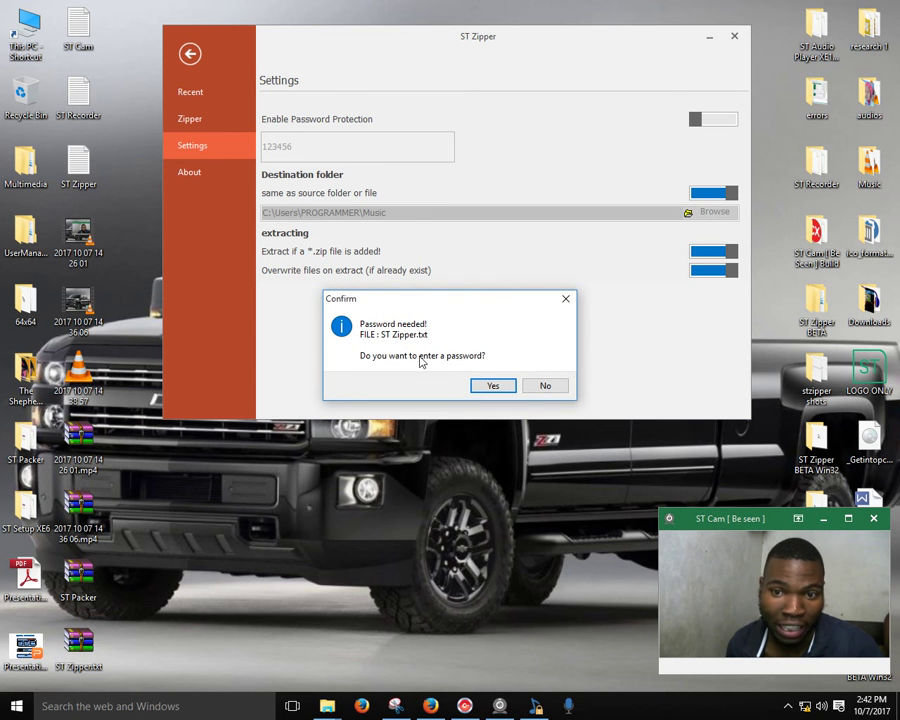
pyautogui.click(491, 386)
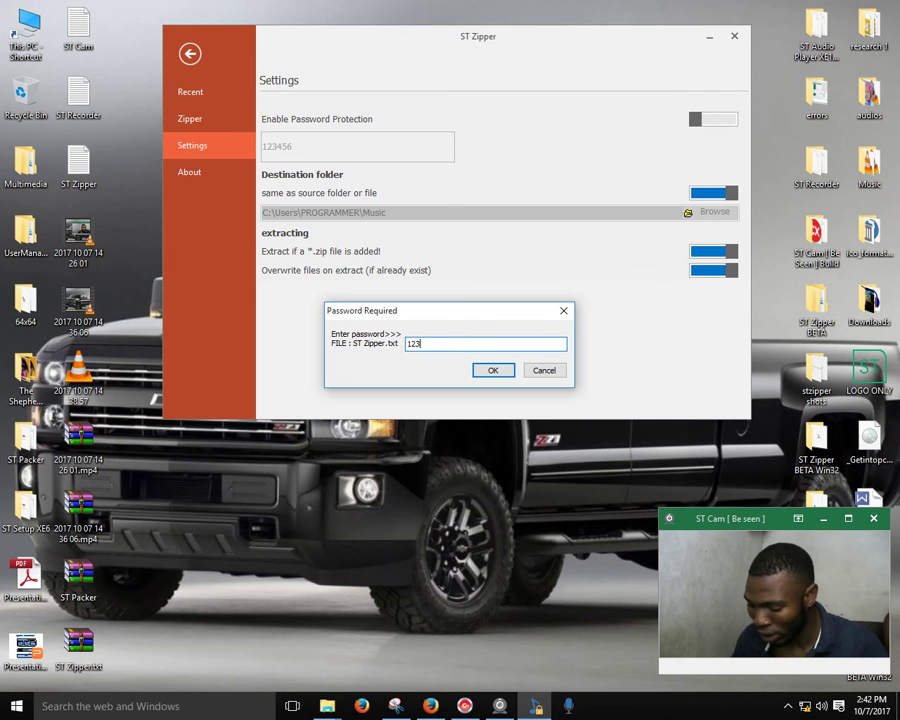
pyautogui.click(493, 371)
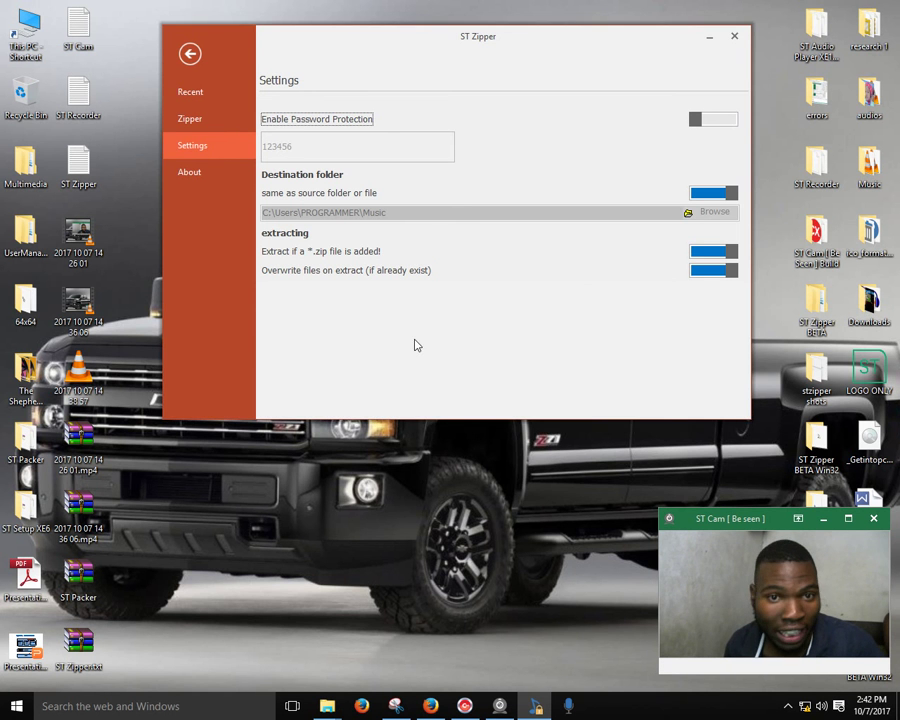
pyautogui.doubleClick(78, 163)
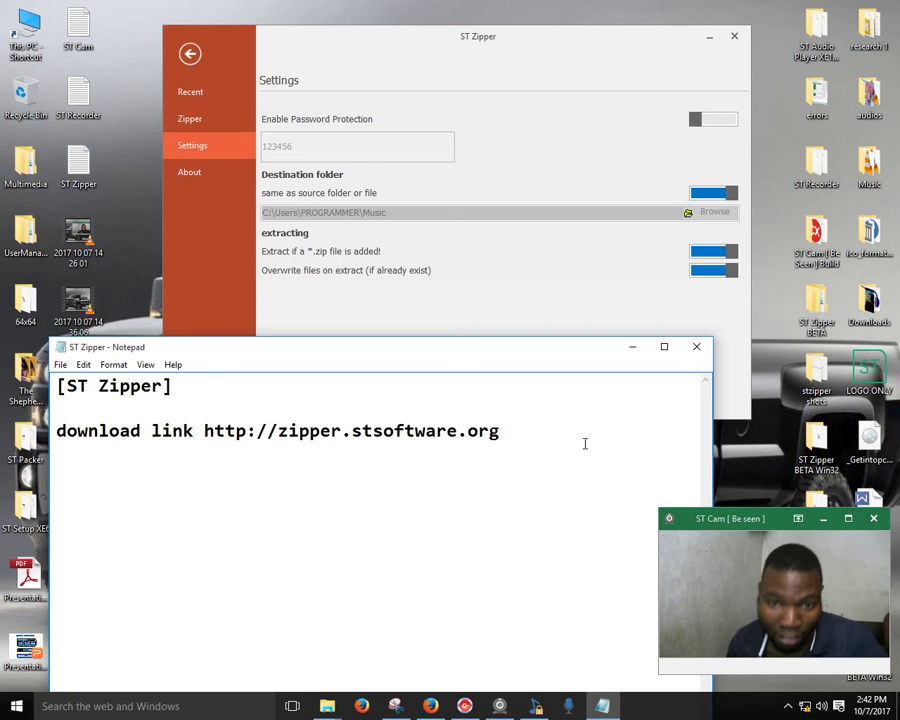
# - Switch ST Zipper to the Zipper page, then select and deselect the download link URL in Notepad
pyautogui.click(228, 118)
pyautogui.click(320, 431)
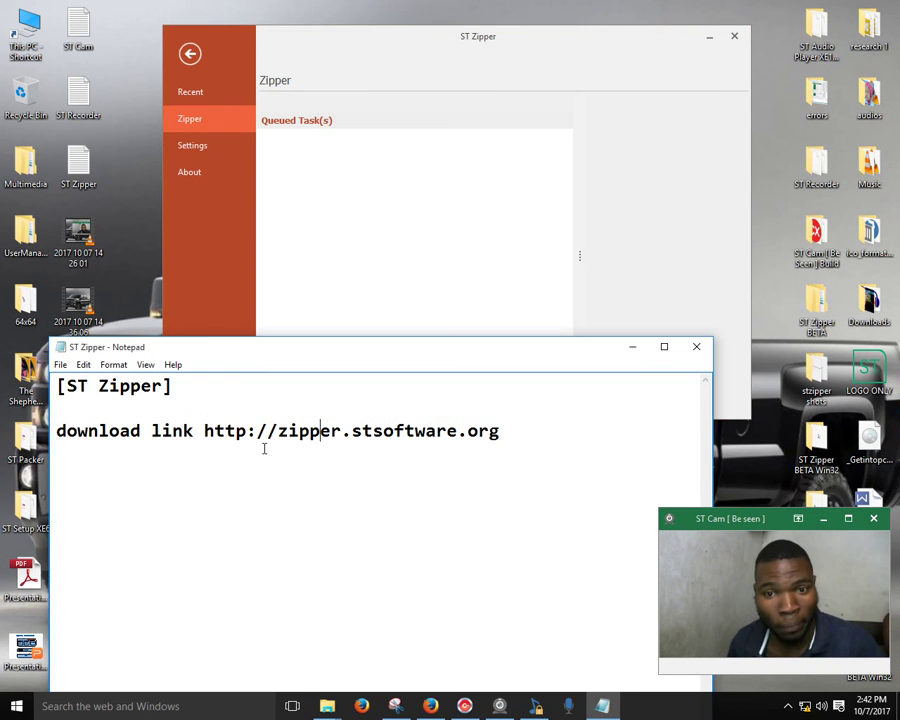
pyautogui.doubleClick(410, 431)
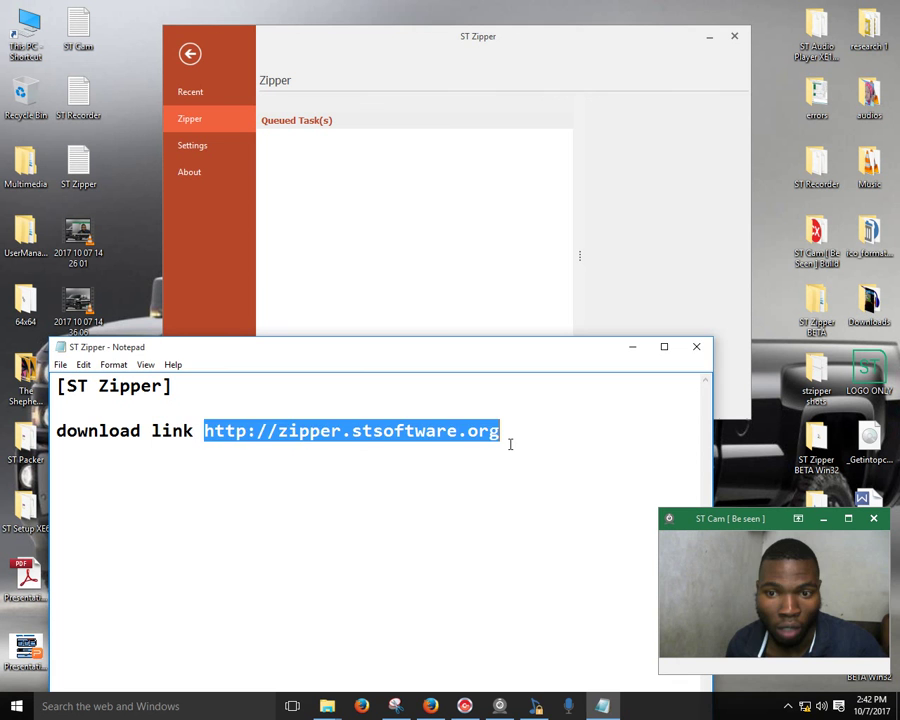
pyautogui.click(496, 404)
# - Back in ST Zipper, view the Recent tasks list, then the About page showing version 1.0.0 Diepsloot BETA
pyautogui.click(331, 166)
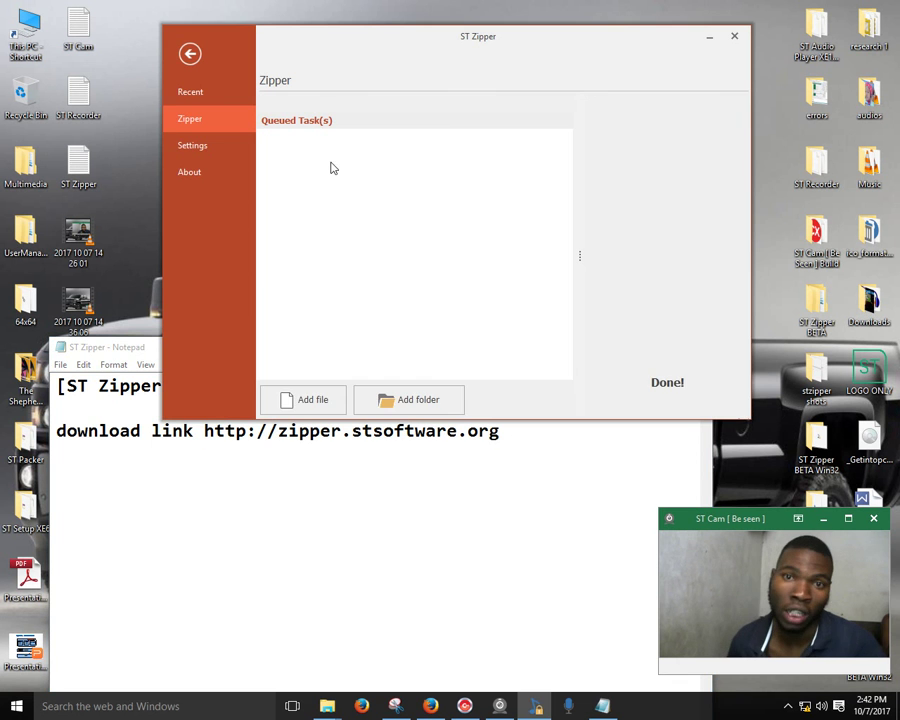
pyautogui.click(192, 93)
pyautogui.click(192, 174)
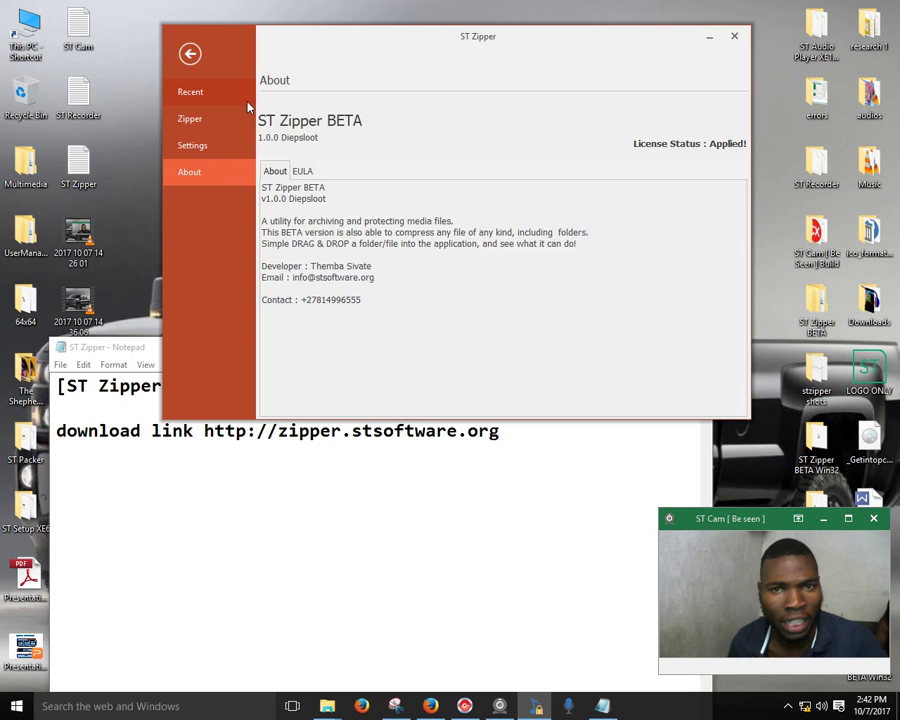
# - Clear all entries from ST Zipper's recent tasks list
pyautogui.click(195, 119)
pyautogui.click(200, 92)
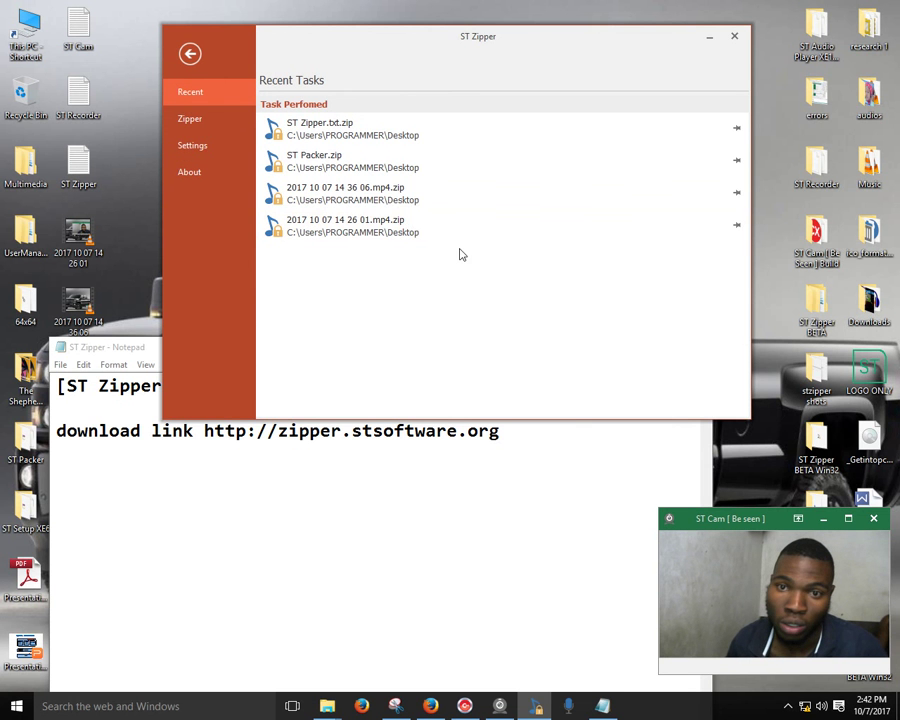
pyautogui.rightClick(442, 260)
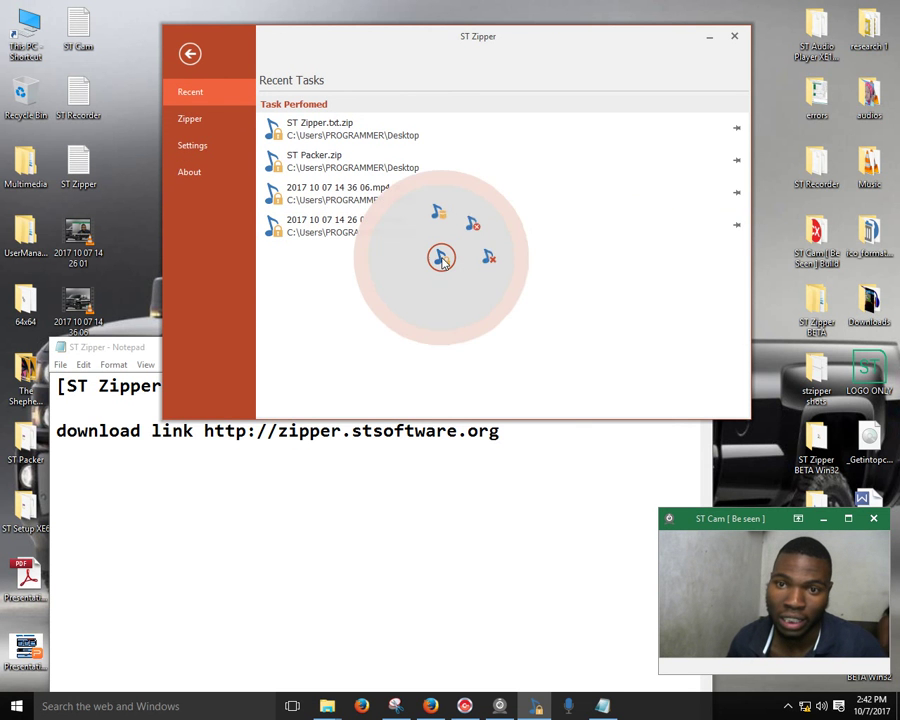
pyautogui.click(316, 387)
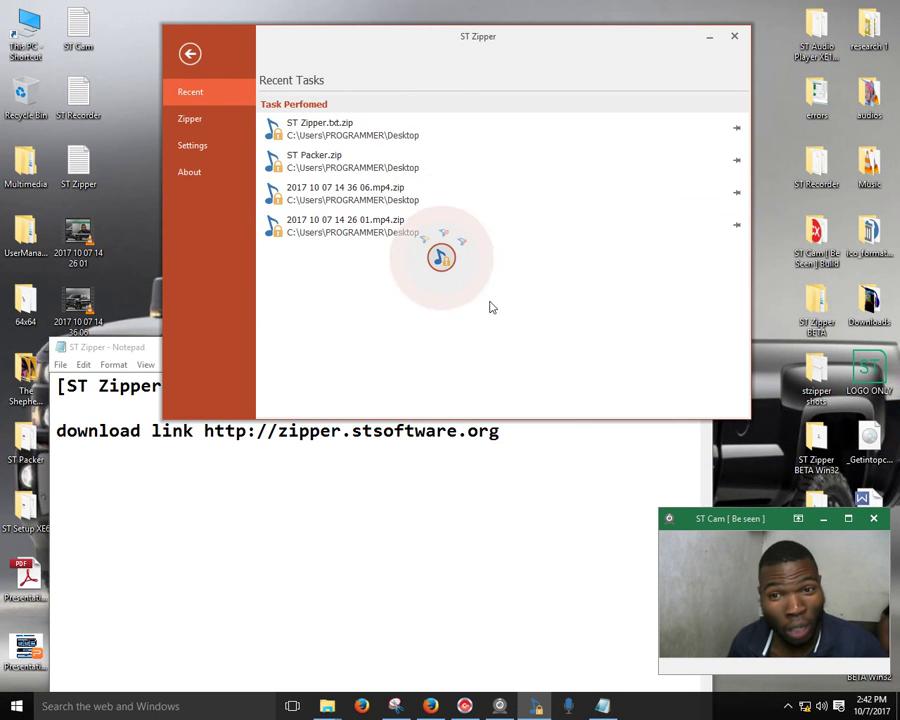
pyautogui.click(191, 55)
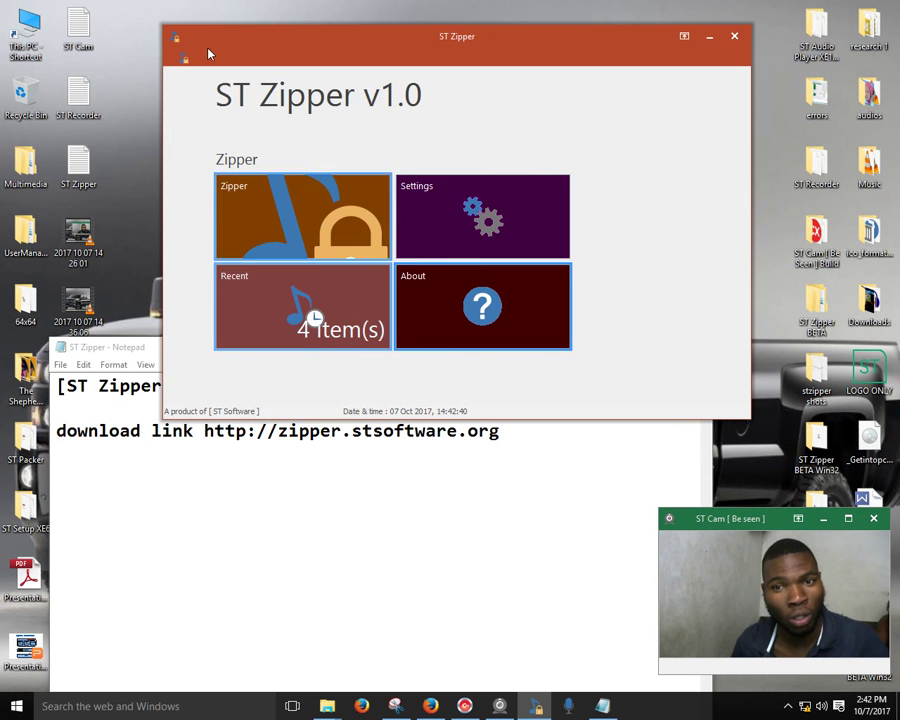
pyautogui.click(183, 62)
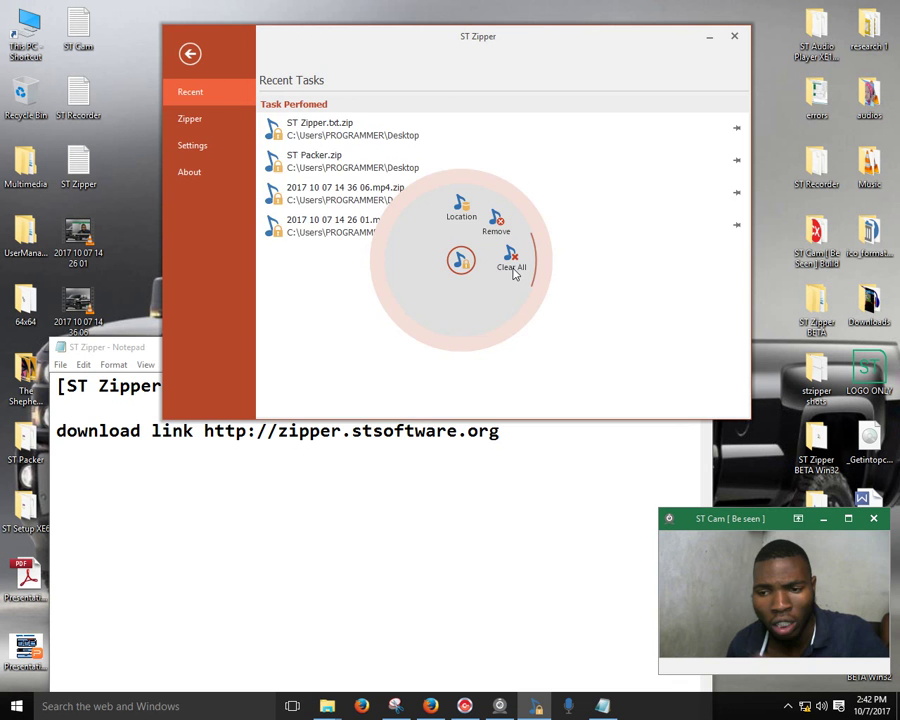
pyautogui.click(513, 268)
# - Close ST Zipper and Notepad, then move the screen capture window up and right
pyautogui.click(730, 36)
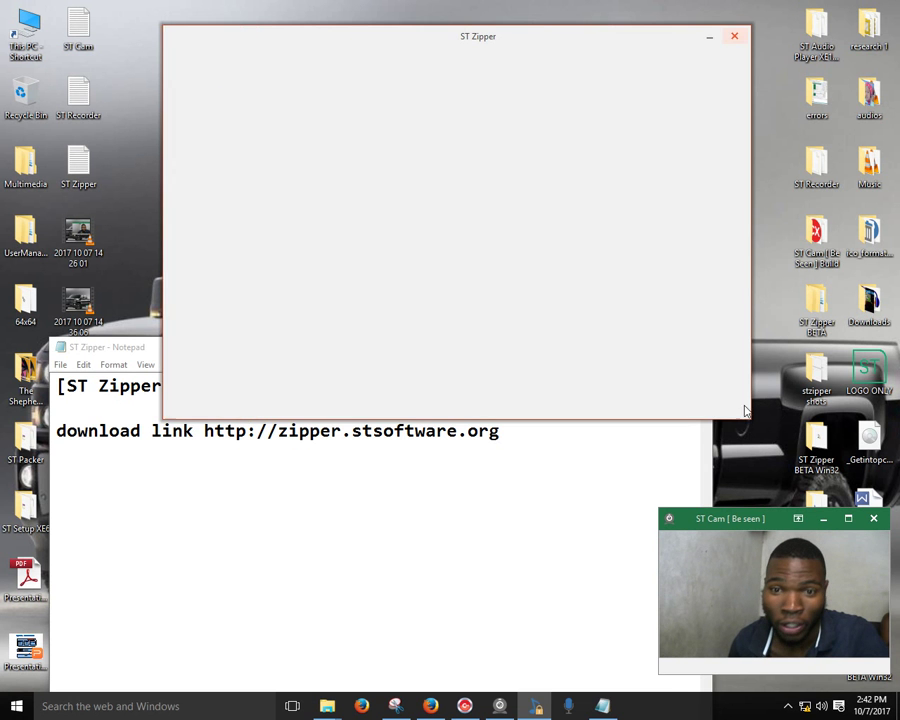
pyautogui.click(693, 347)
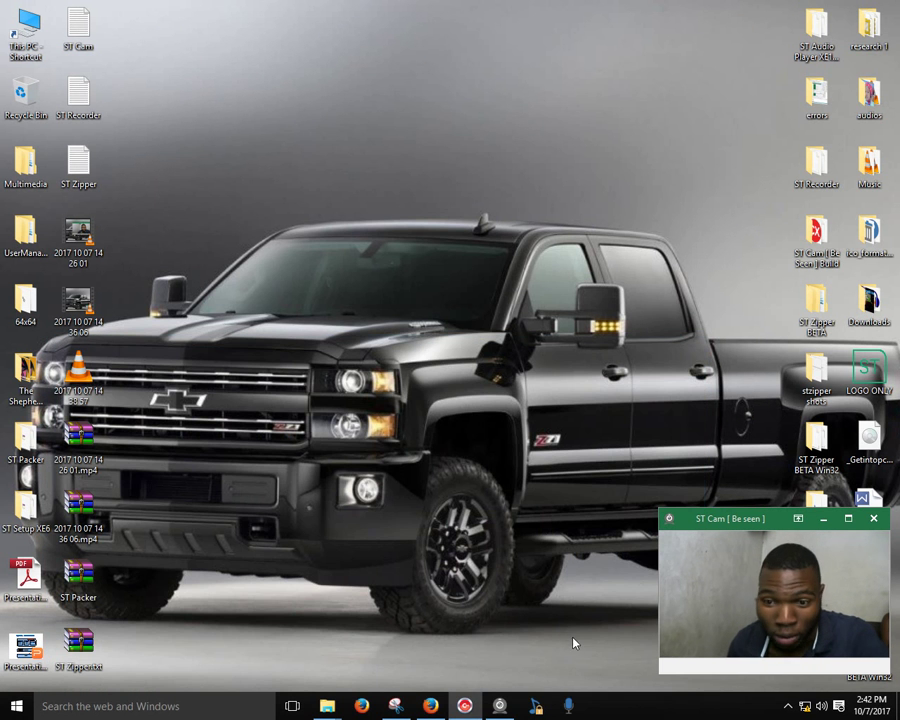
pyautogui.click(465, 706)
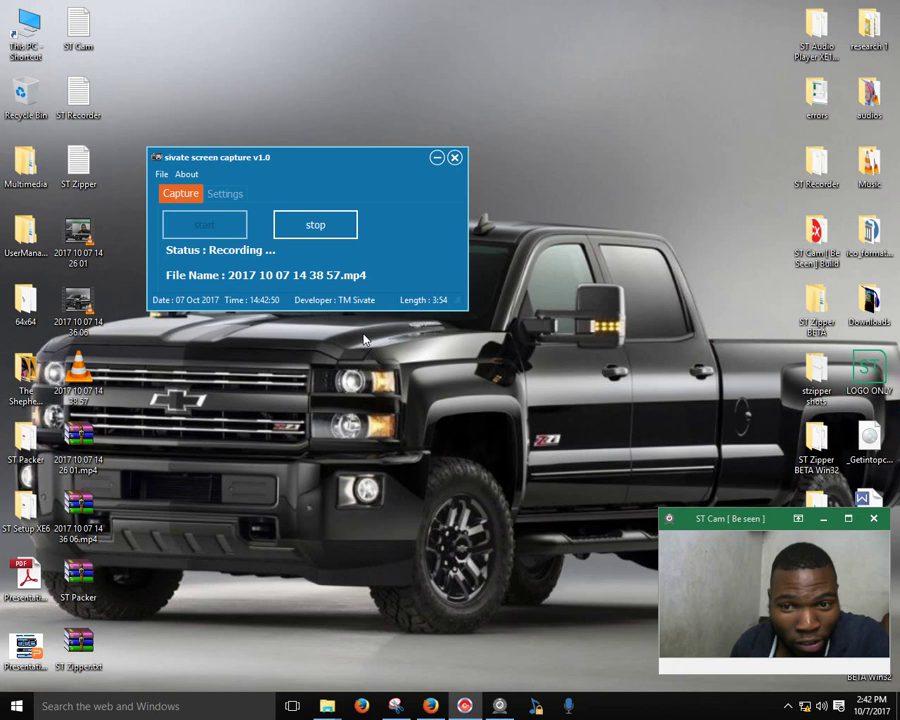
pyautogui.moveTo(321, 177); pyautogui.dragTo(469, 102)
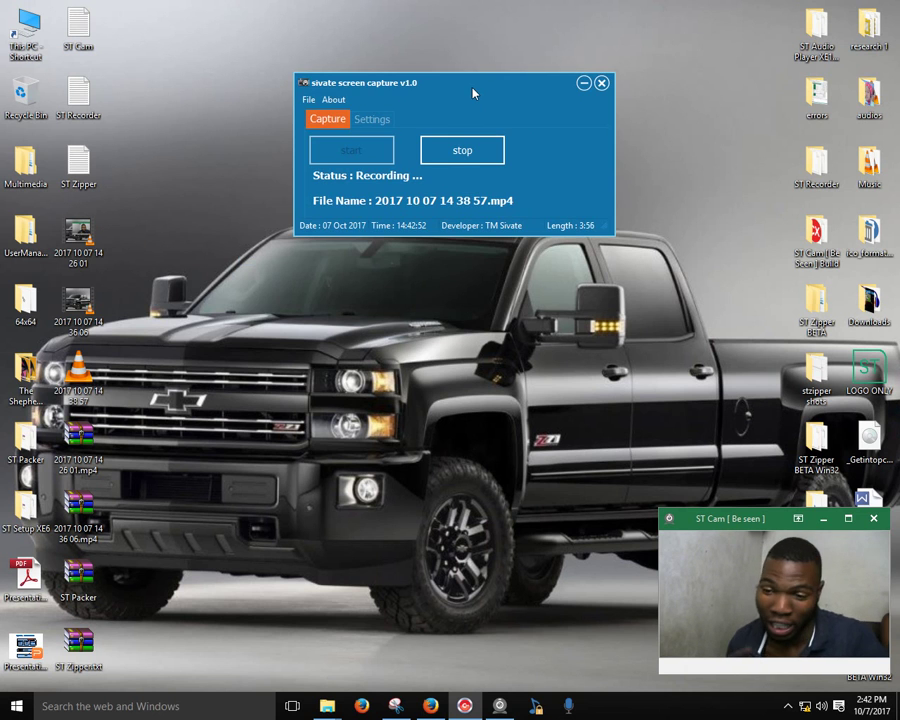